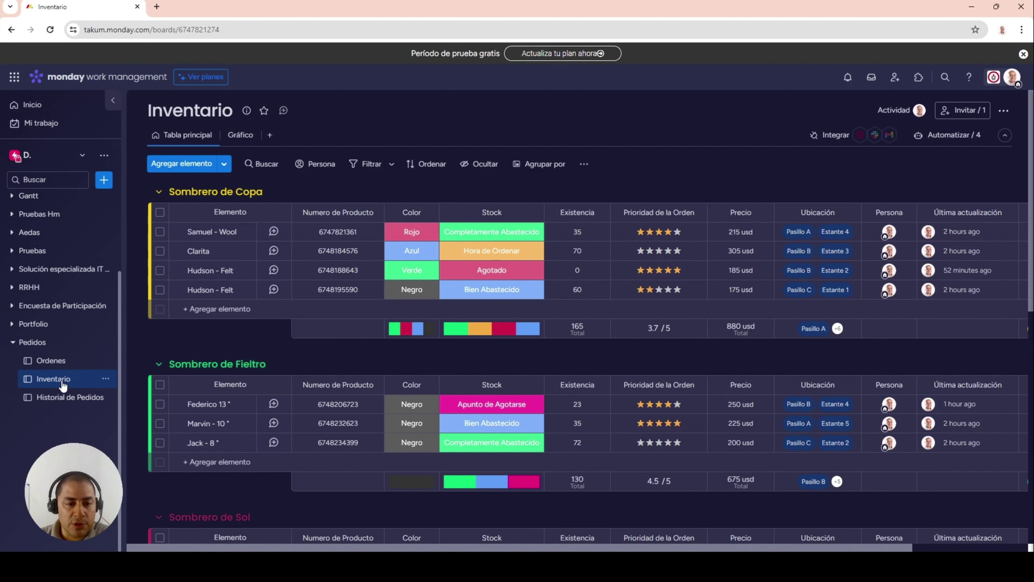
- Look over the Historial de Pedidos board, then switch to the Ordenes board
click(61, 398)
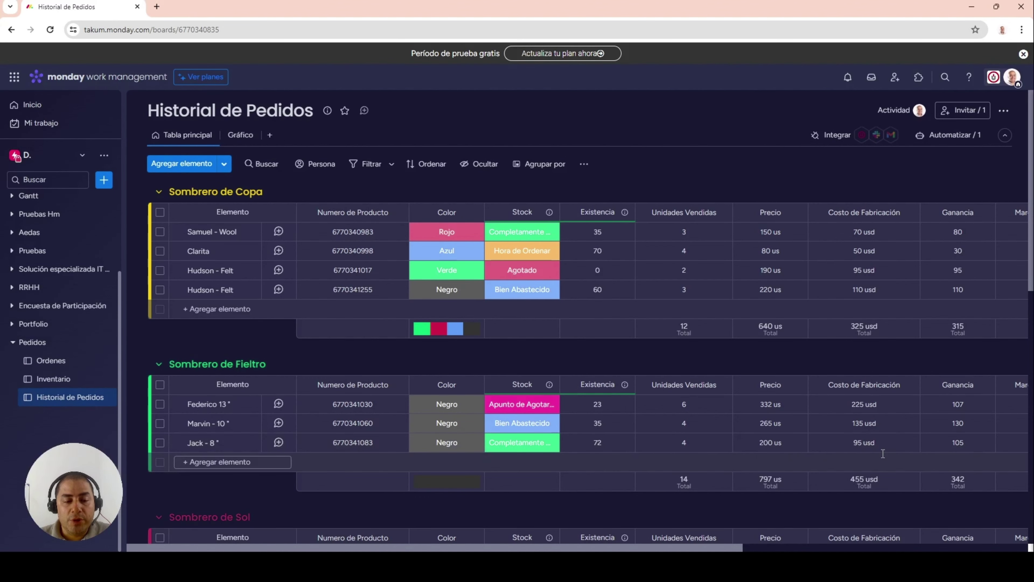
click(65, 362)
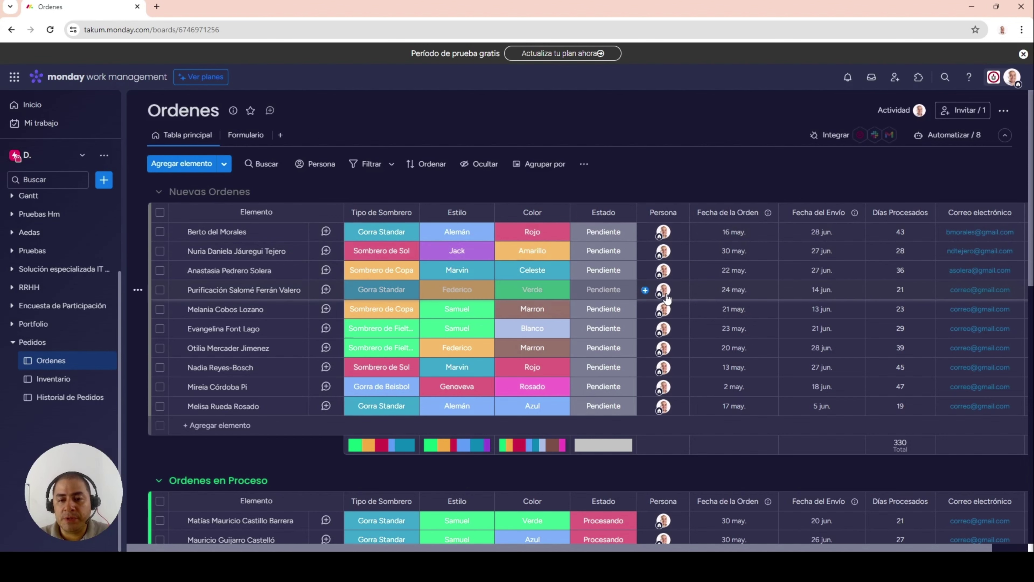
mouse_move(667, 299)
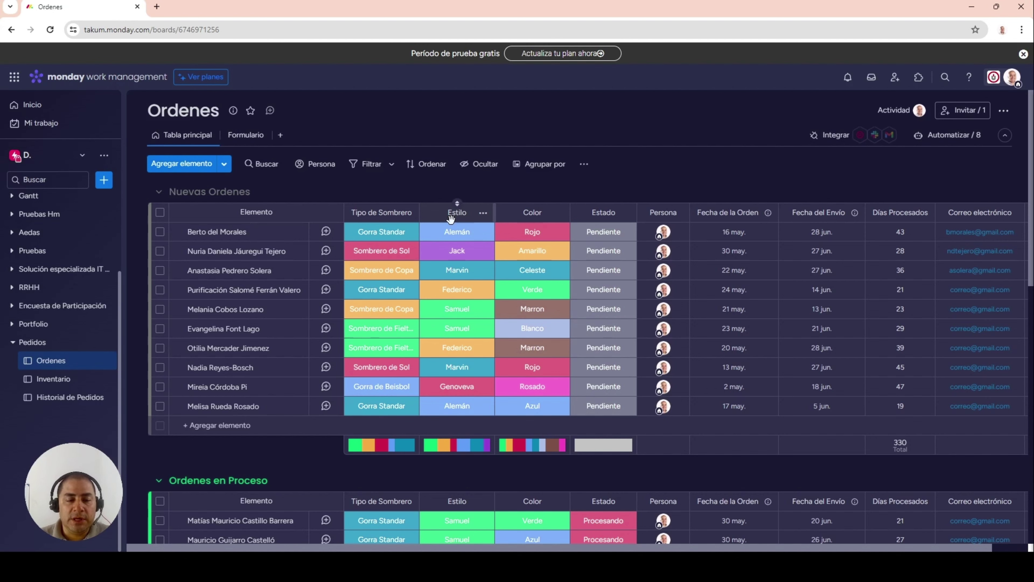
- Open the Formulario order form and enter the customer's full name
click(242, 136)
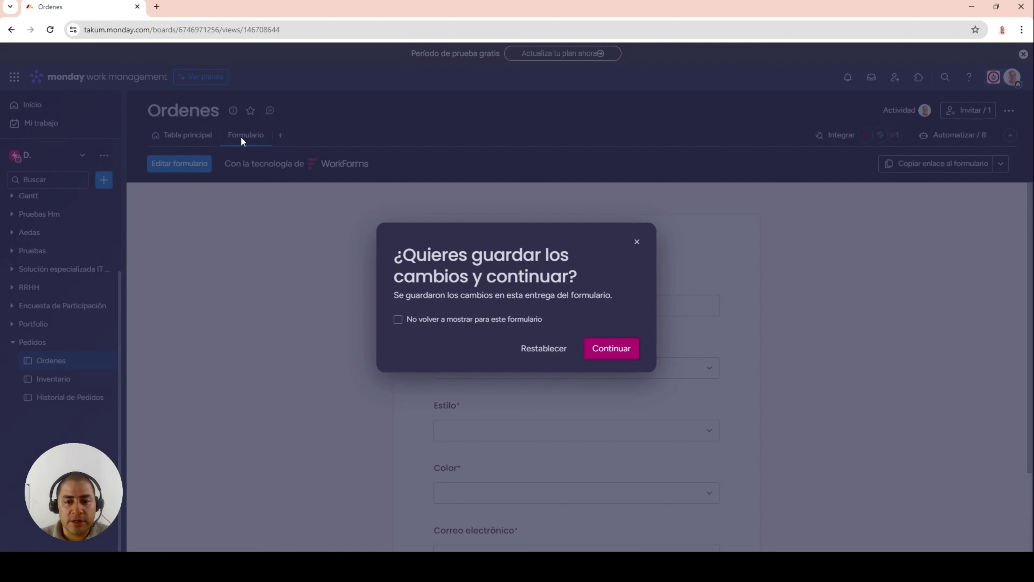
click(595, 351)
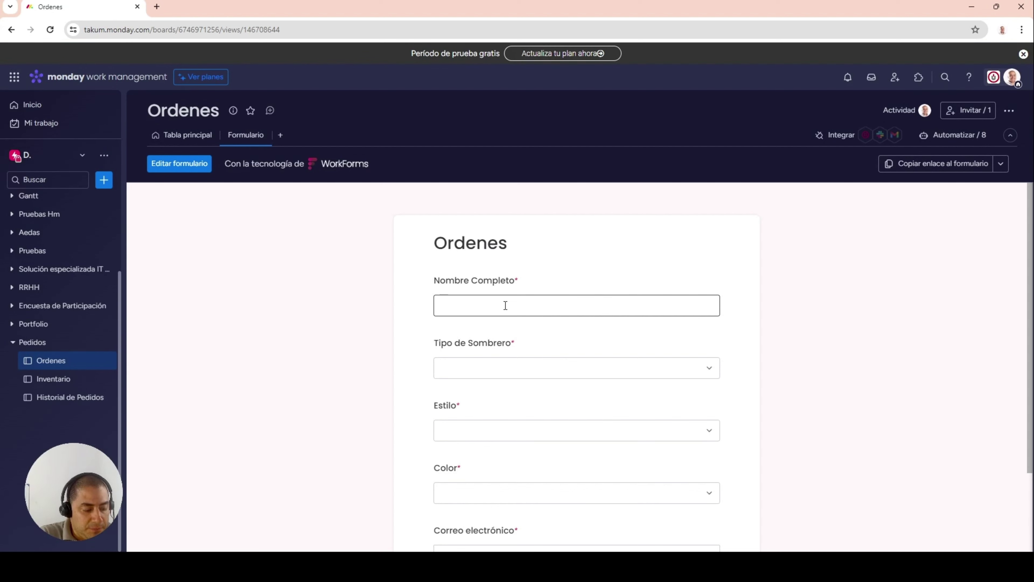
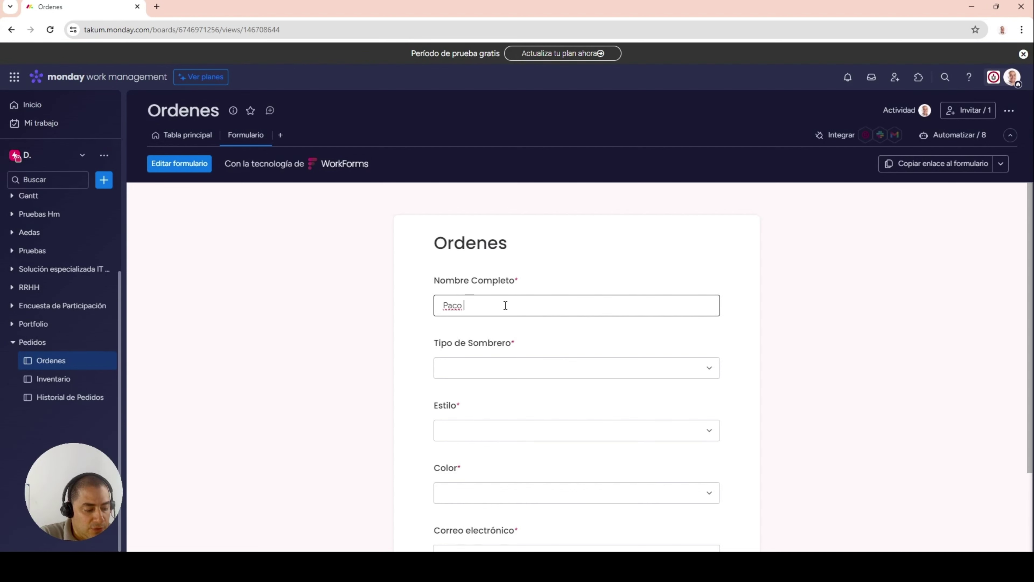
- Choose Sombrero de Sol as hat type, Alemán style and Negro colour
click(499, 367)
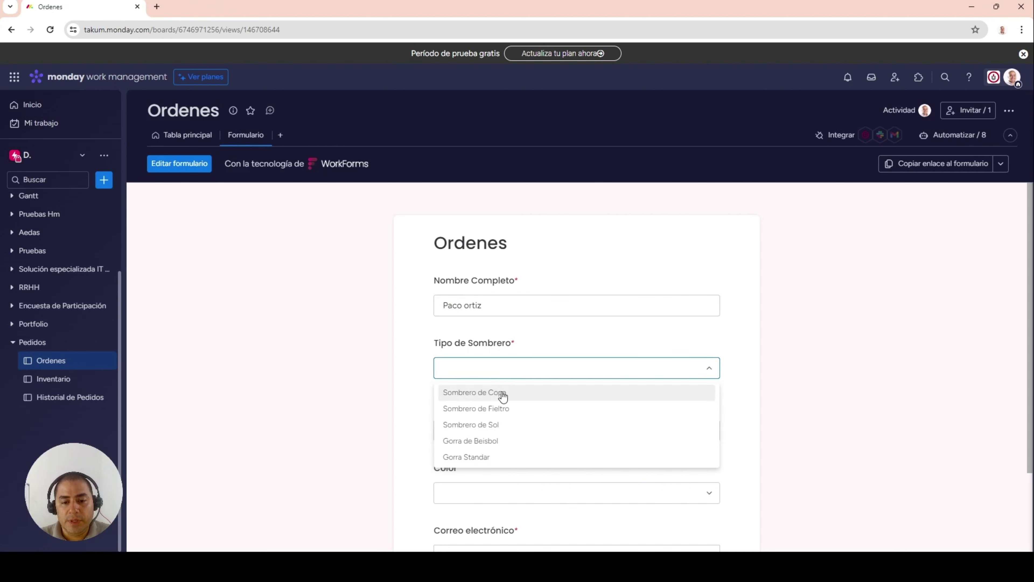
click(500, 424)
scroll(792, 409, down, 2)
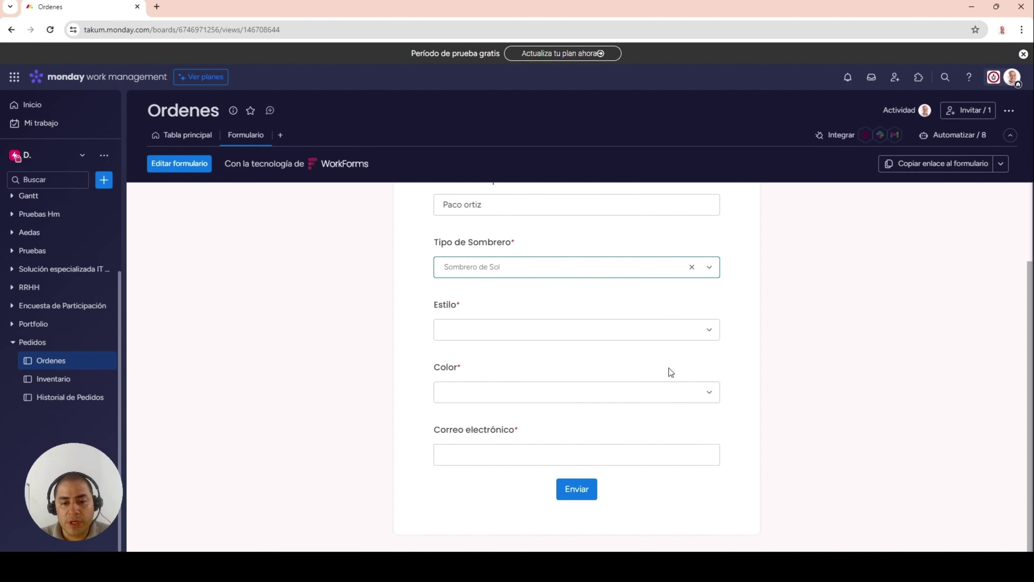
click(712, 334)
click(484, 403)
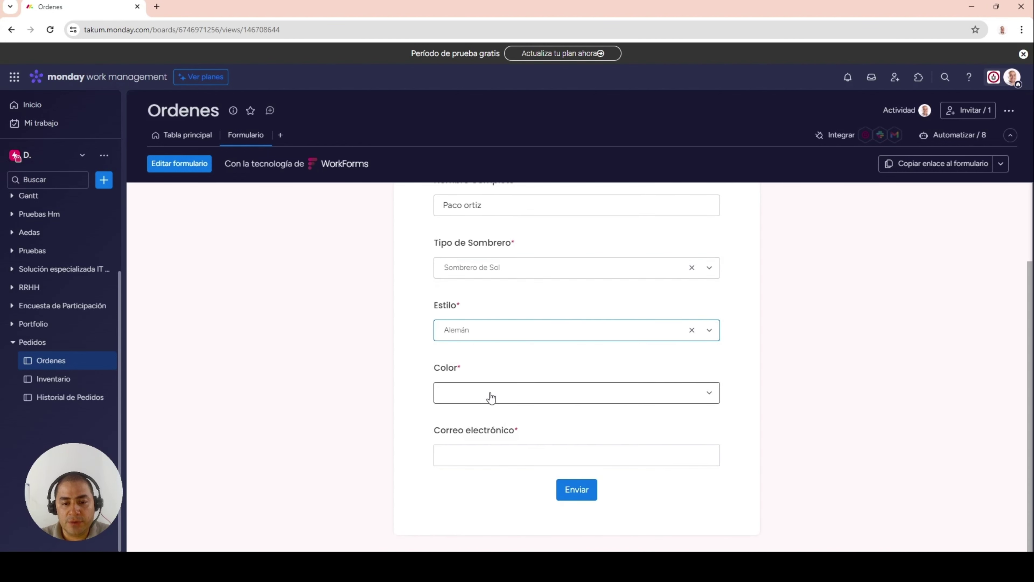
click(491, 397)
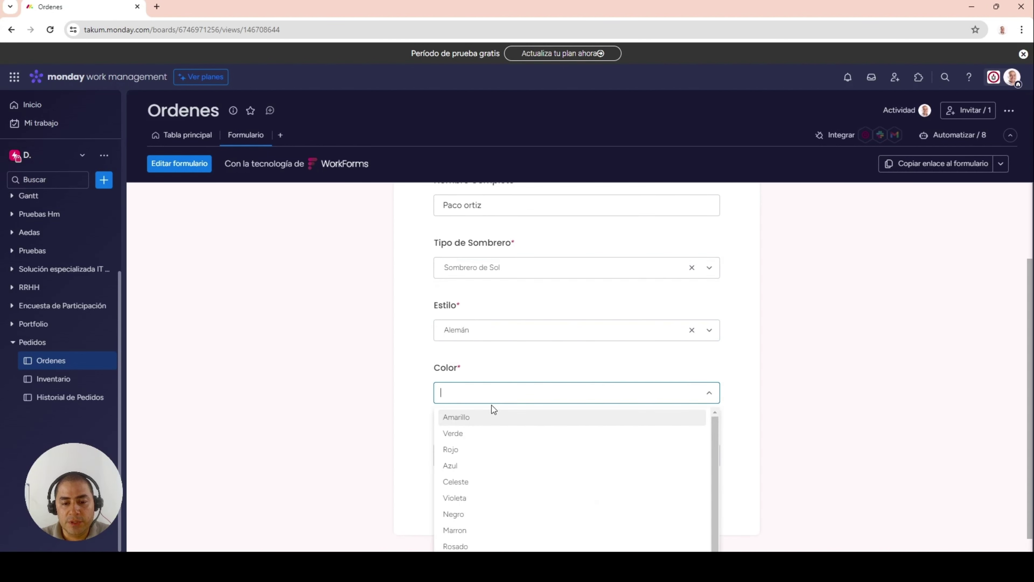
click(480, 516)
- Enter the customer's e-mail, submit the order, and return to Tabla principal
click(489, 459)
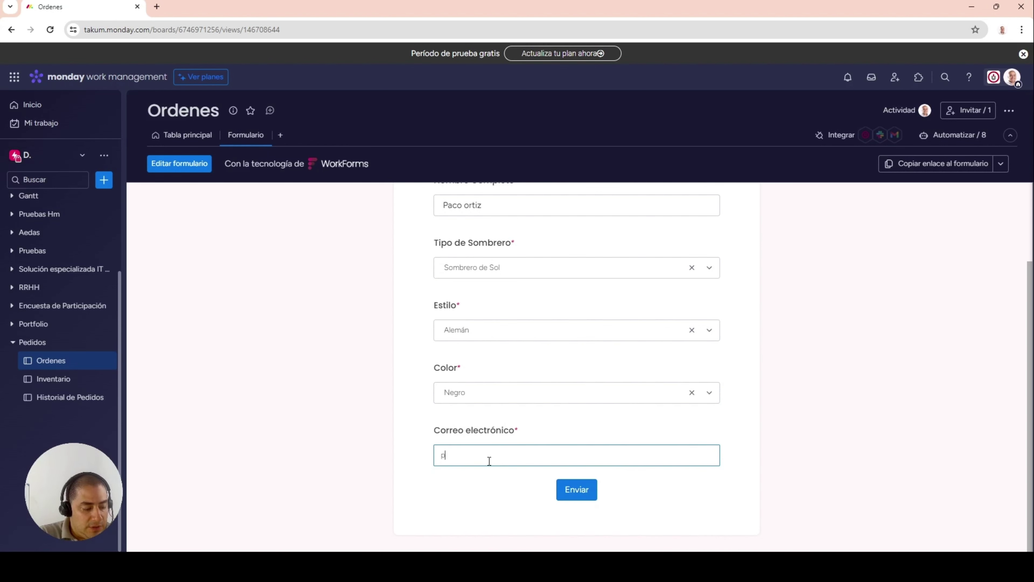
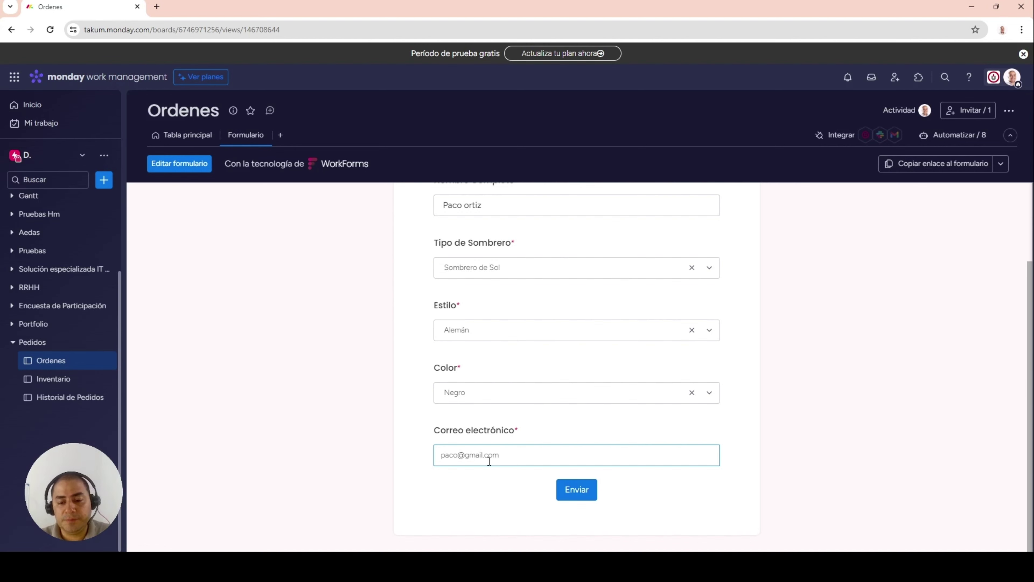
click(577, 488)
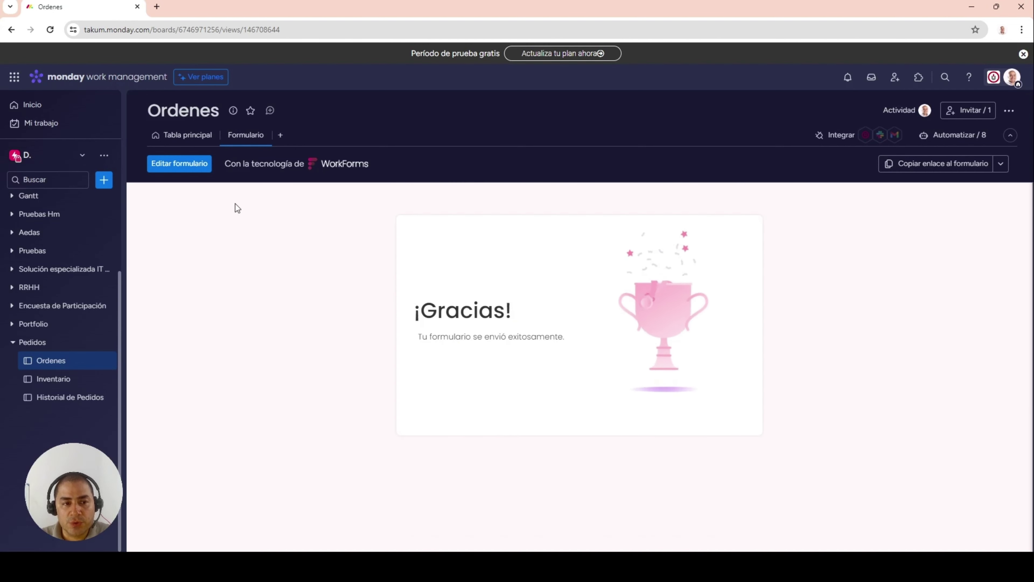
click(179, 138)
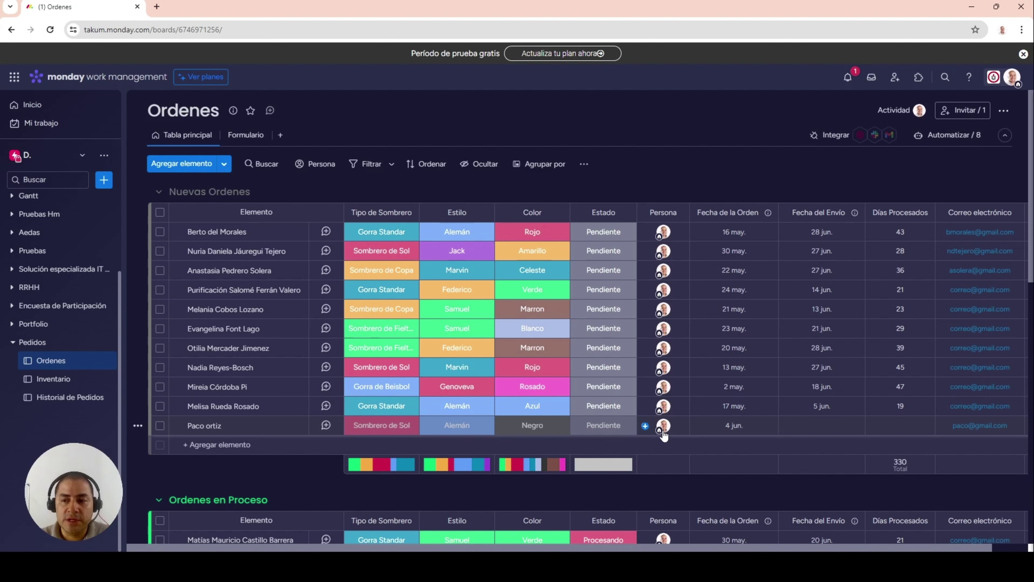
- Change the new black Sombrero de Sol order's Estado to Procesando
scroll(714, 414, down, 1)
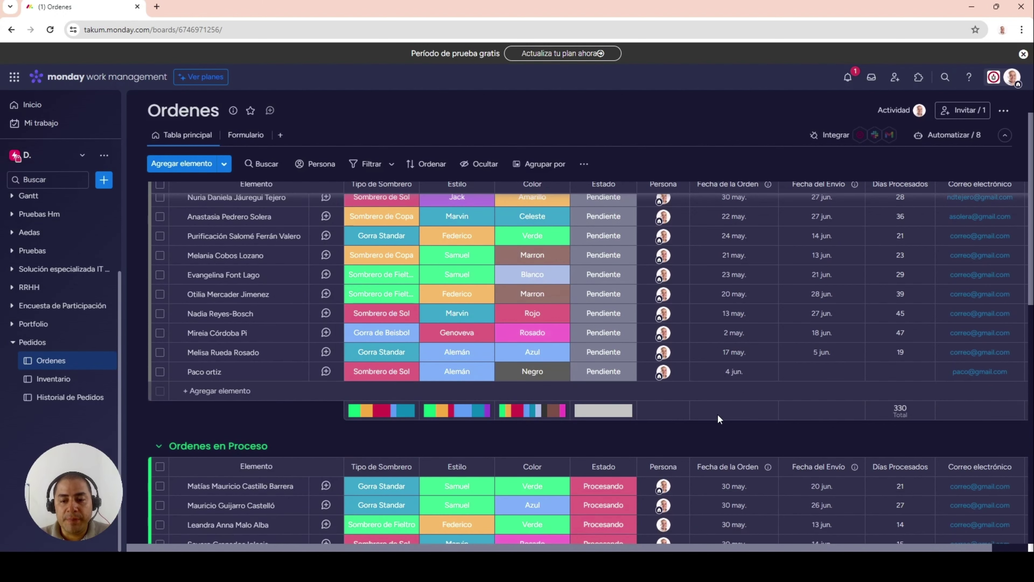
scroll(718, 414, down, 1)
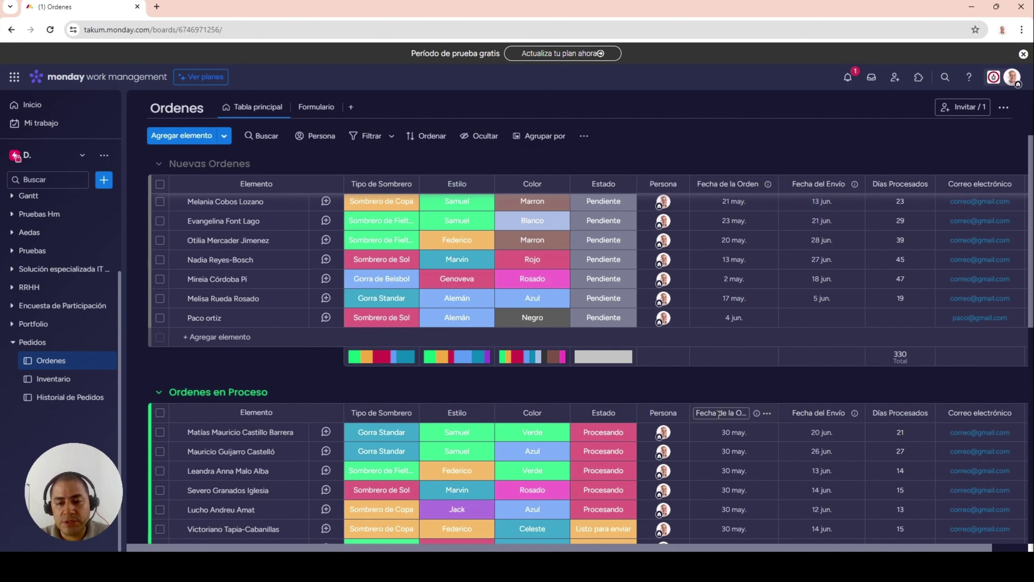
click(607, 317)
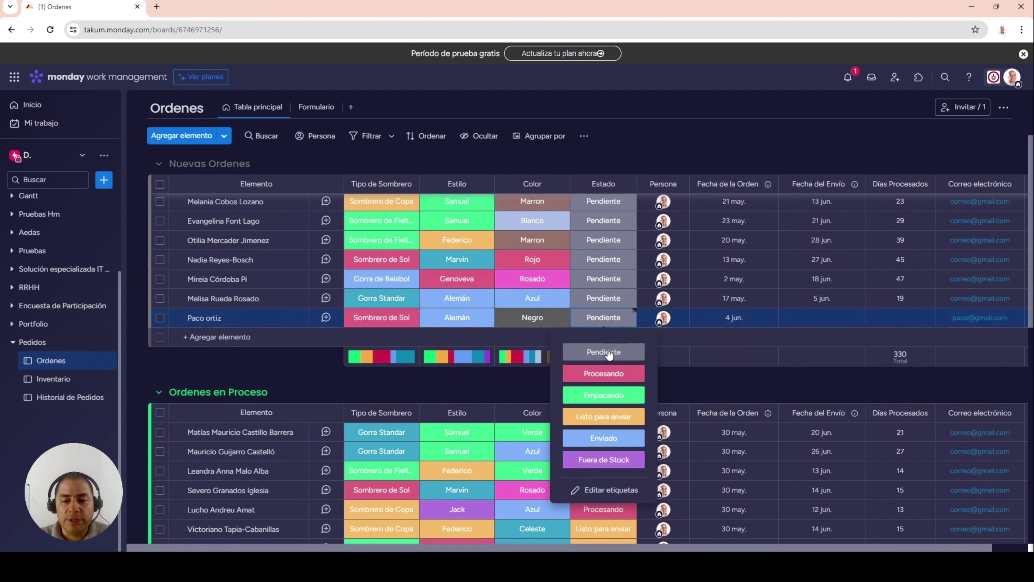
click(617, 378)
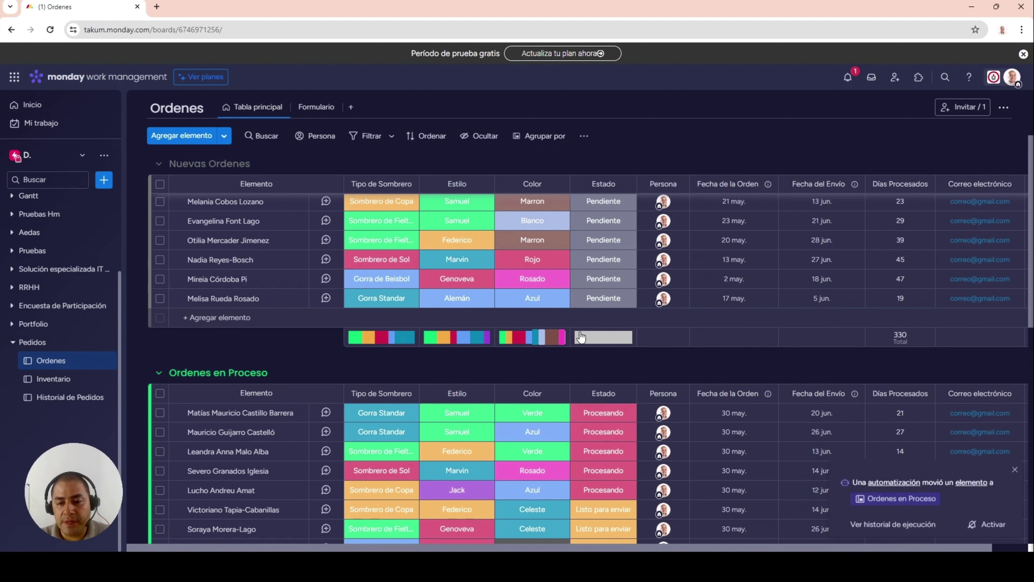
mouse_move(603, 338)
scroll(687, 378, down, 4)
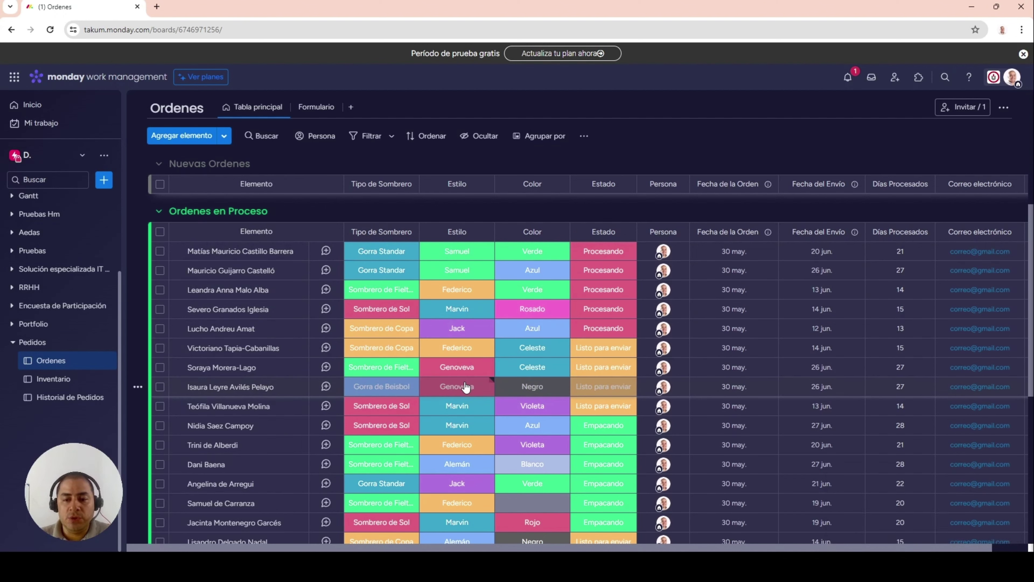
- Step the first in-process order's Estado through Empacando, Listo para enviar, then Enviado
click(607, 252)
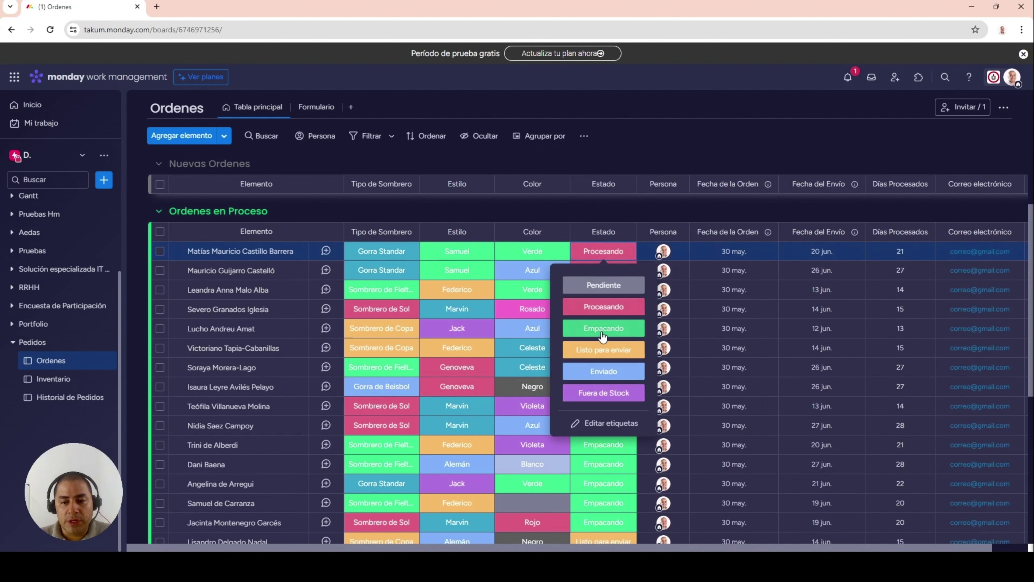
click(603, 333)
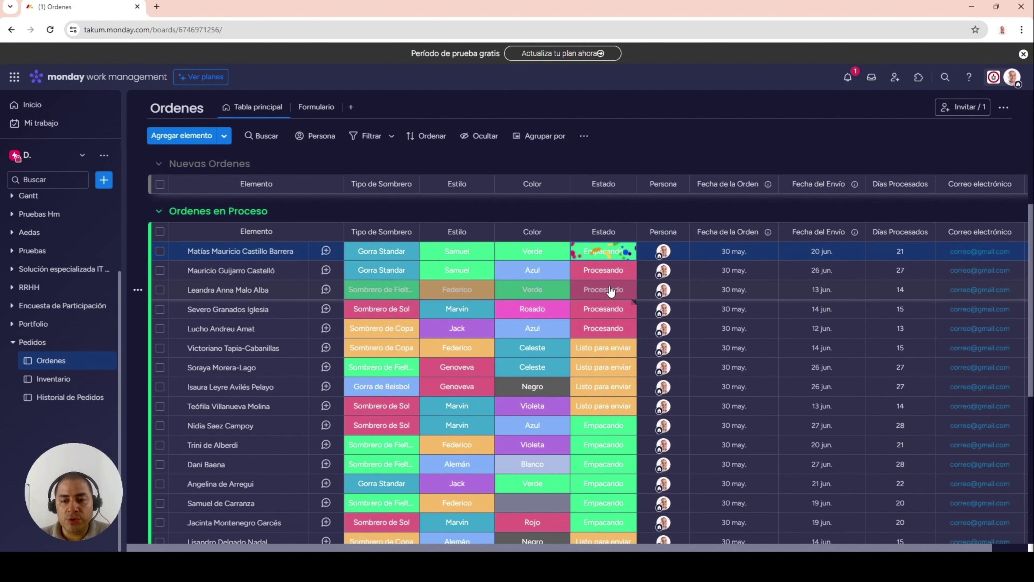
click(604, 255)
click(607, 358)
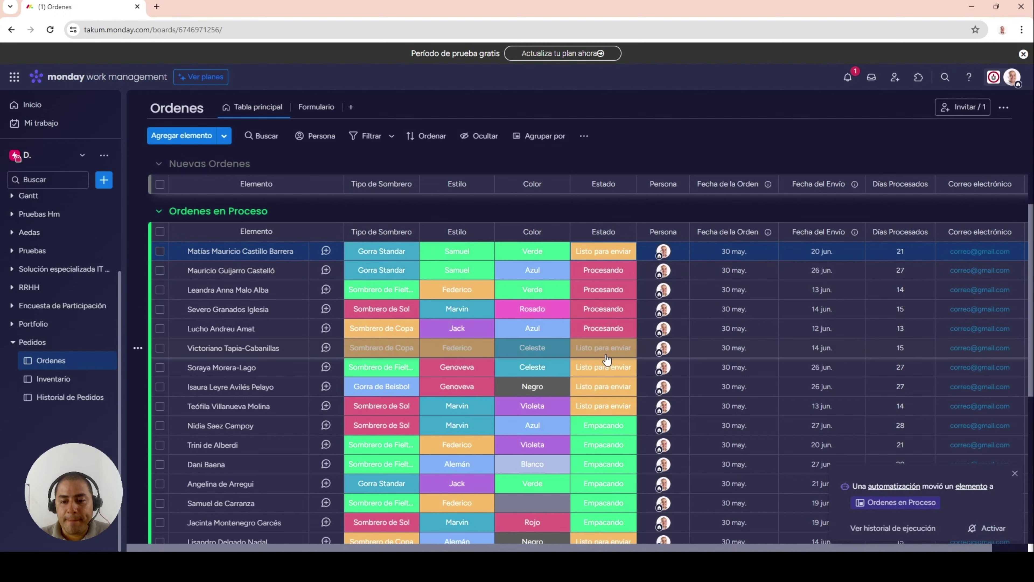
click(597, 255)
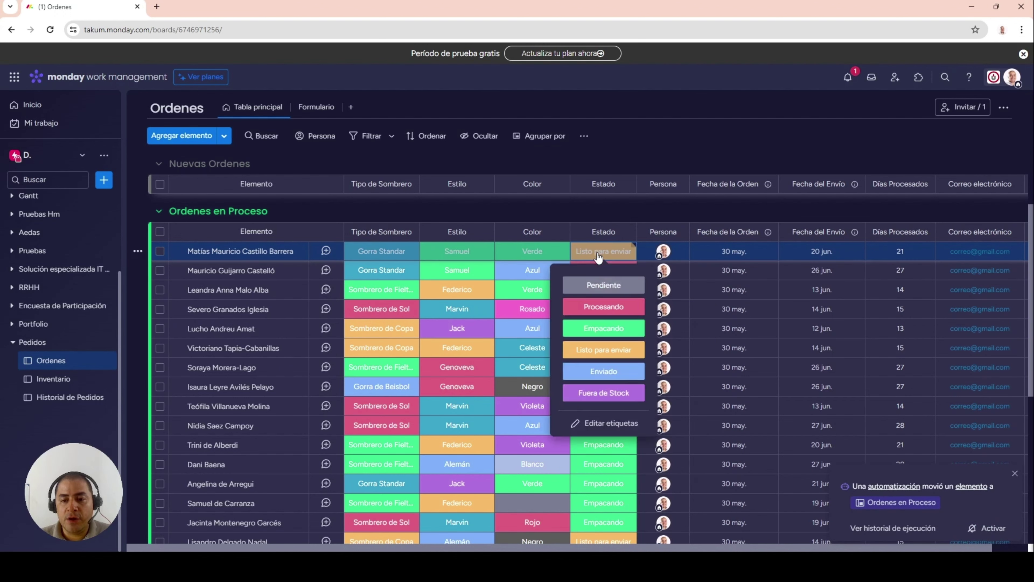
click(603, 377)
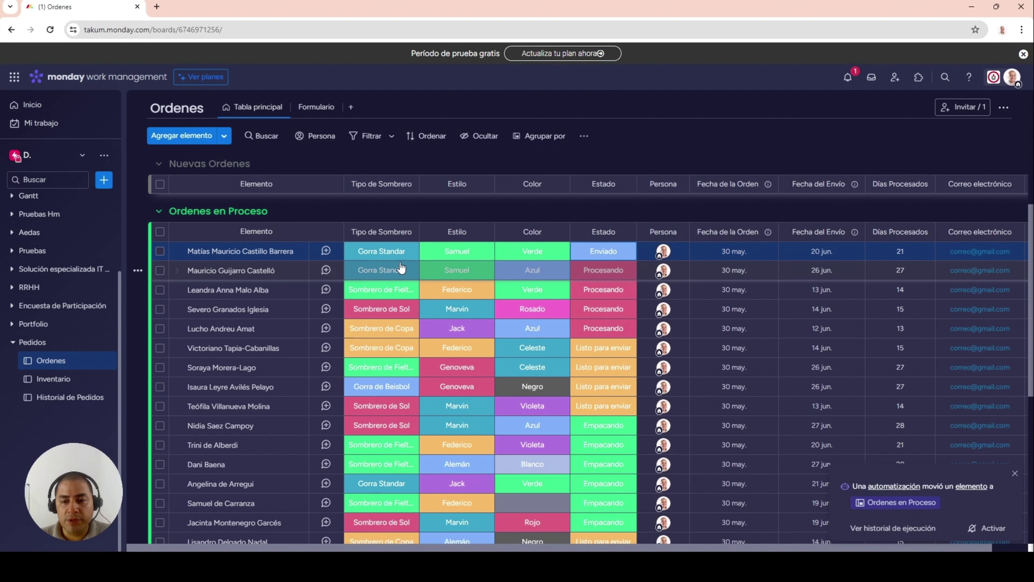
scroll(590, 342, down, 5)
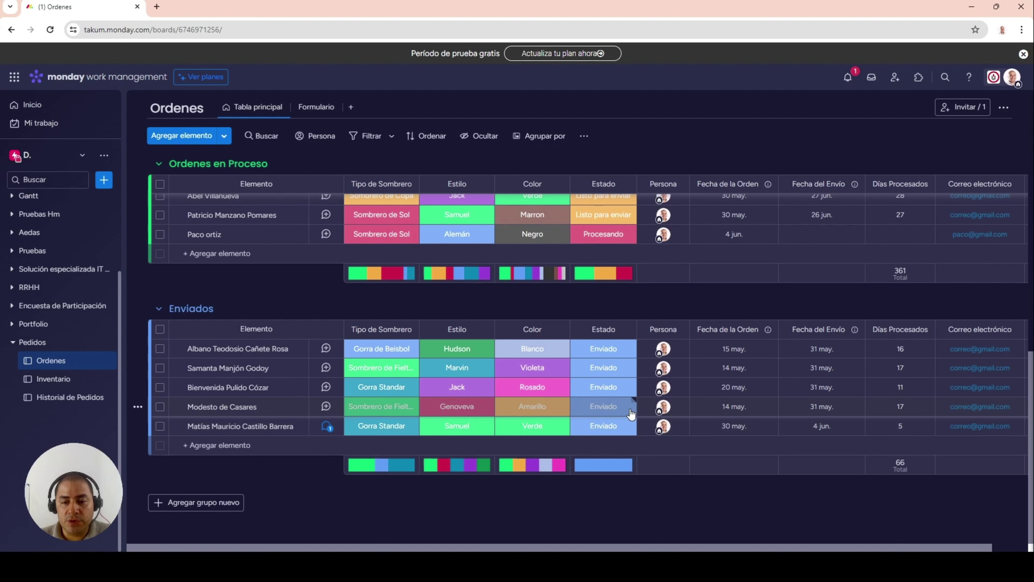
- Switch back to monday.com and open the Inventario board under Pedidos
key(alt+Tab)
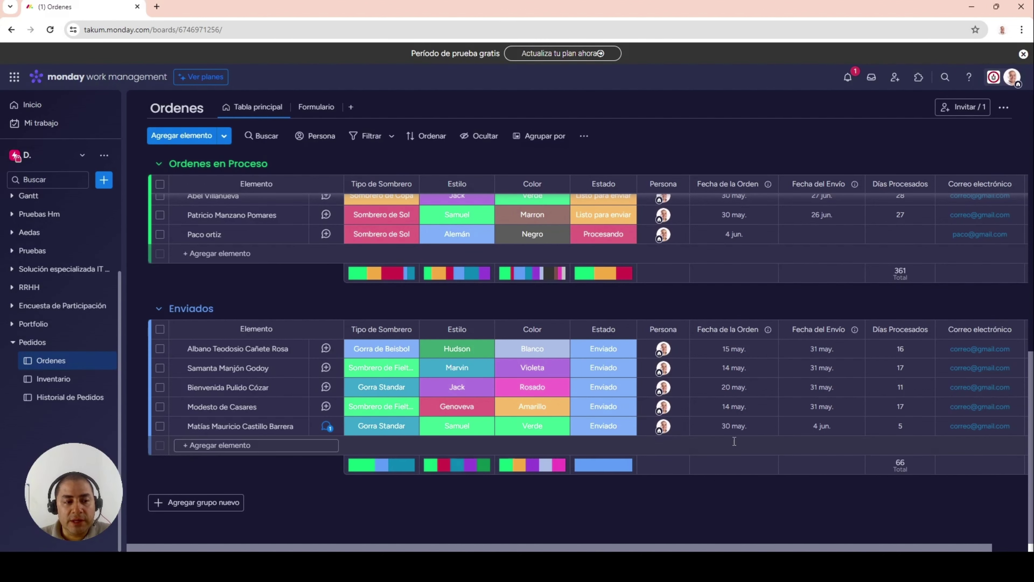
click(49, 381)
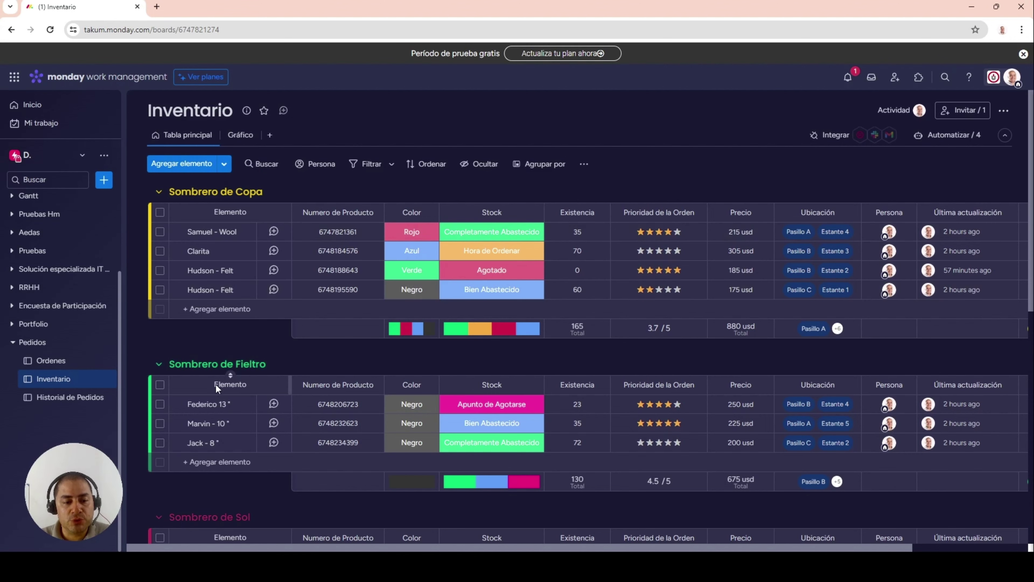
scroll(216, 383, down, 4)
scroll(169, 215, up, 4)
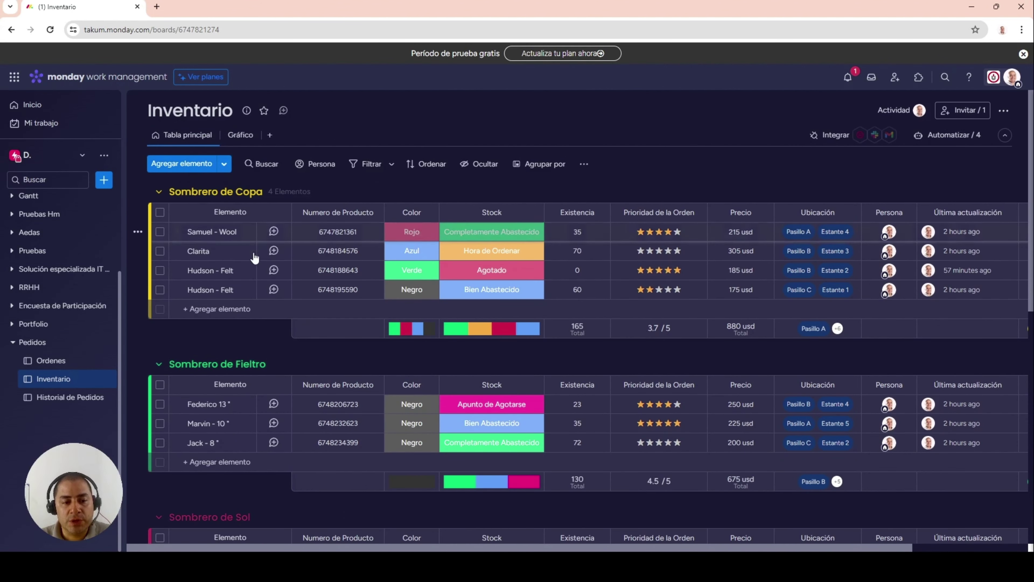
scroll(257, 283, down, 3)
scroll(203, 261, down, 3)
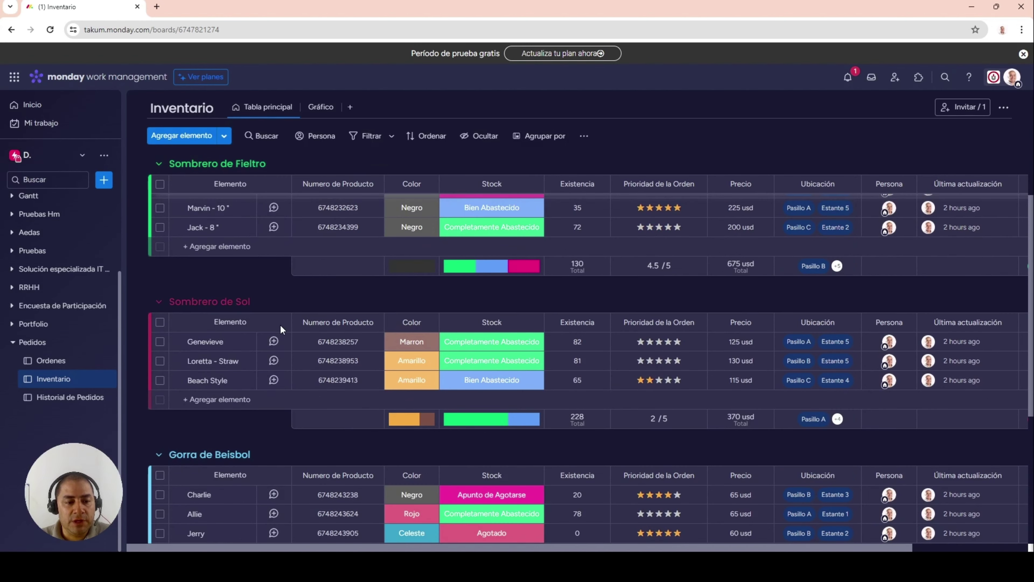
scroll(260, 314, down, 4)
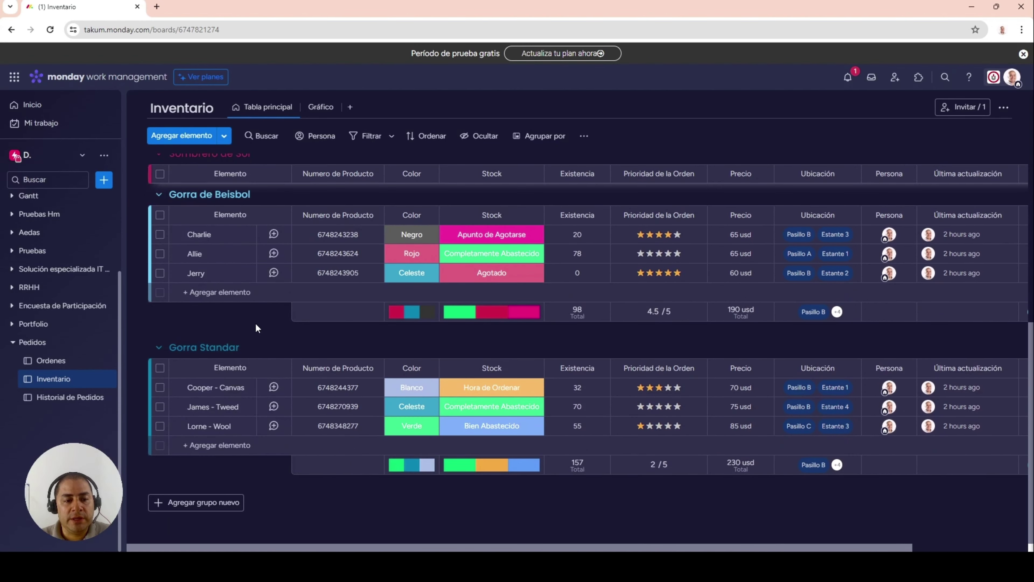
scroll(252, 328, up, 10)
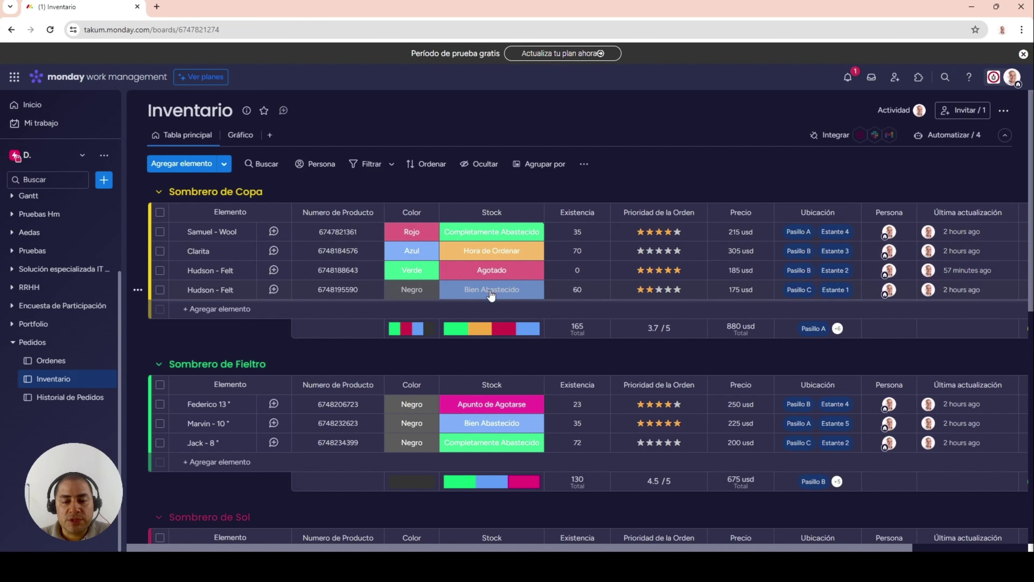
- Open the Stock label picker for the Samuel - Wool hat
click(490, 235)
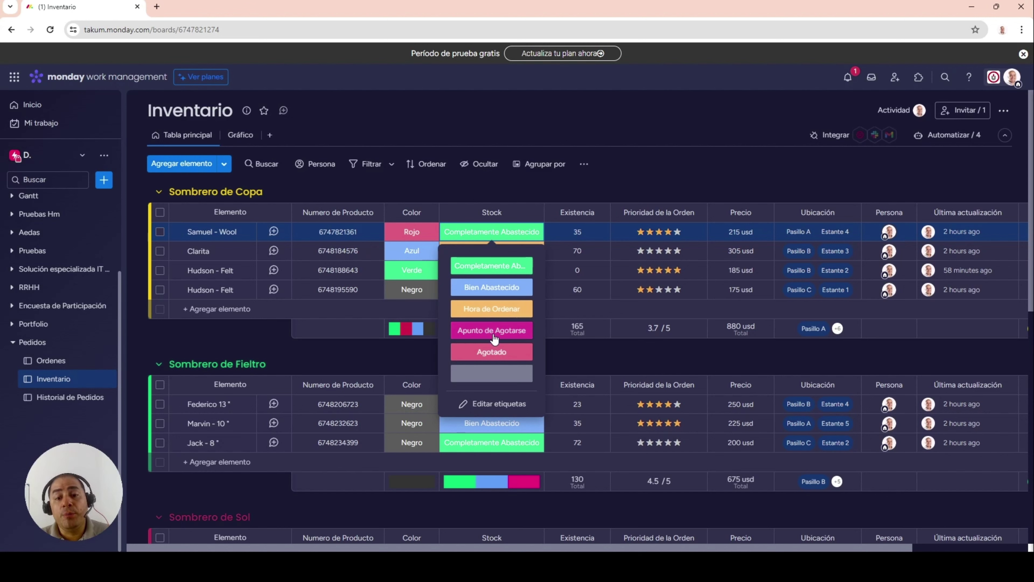
- Close the Stock picker, keeping Samuel - Wool's stock label unchanged
click(490, 357)
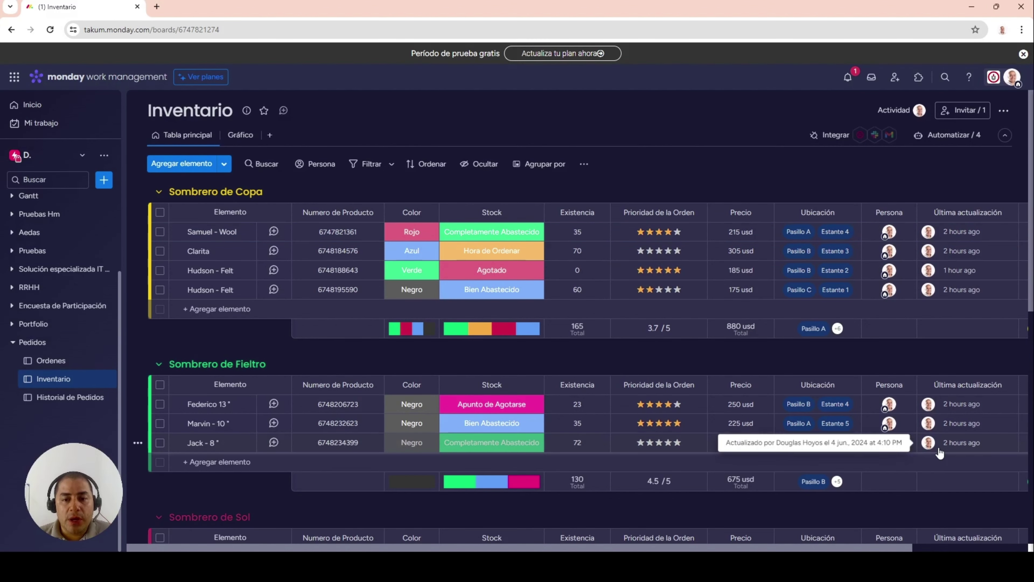
- Open the Historial de Pedidos board from the Pedidos sidebar section
click(66, 401)
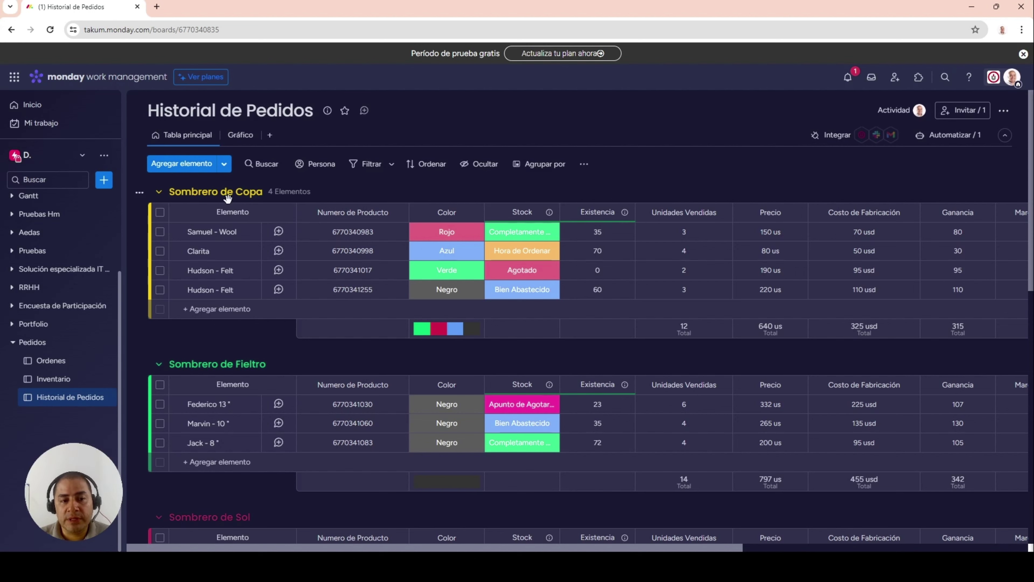
mouse_move(140, 195)
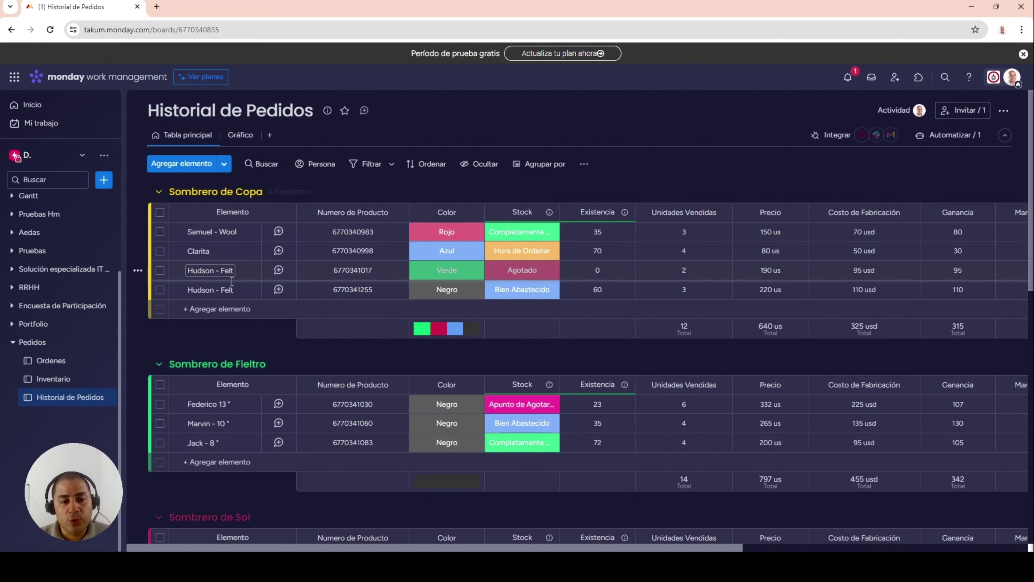
click(173, 362)
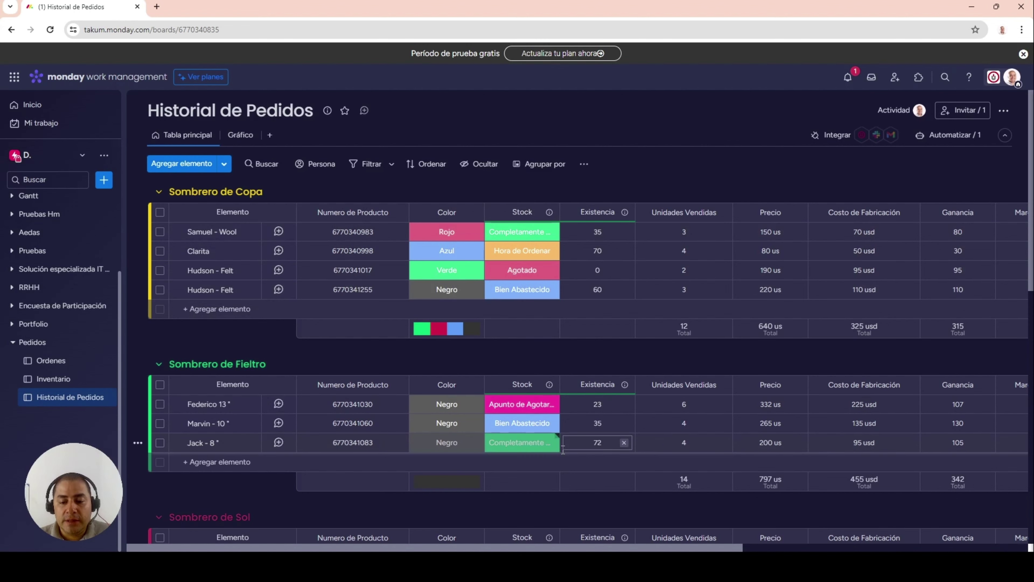
scroll(558, 447, right, 5)
scroll(579, 378, right, 3)
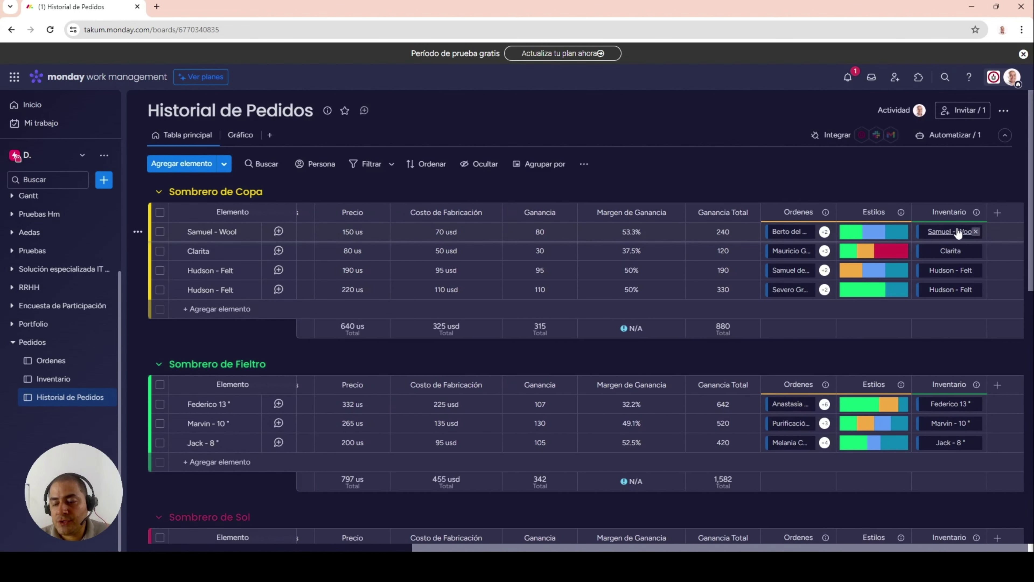
drag(946, 549, 589, 532)
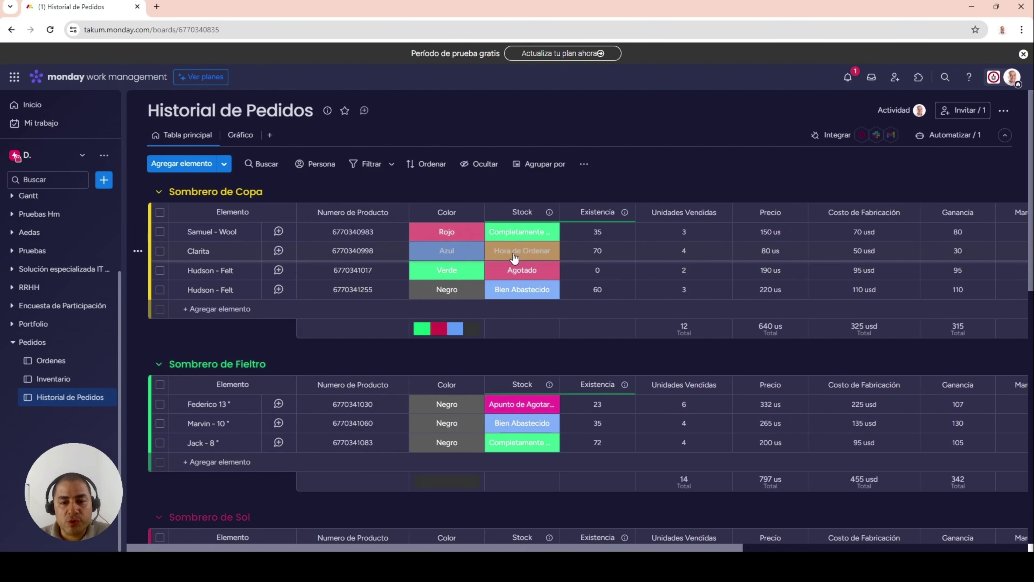
click(573, 228)
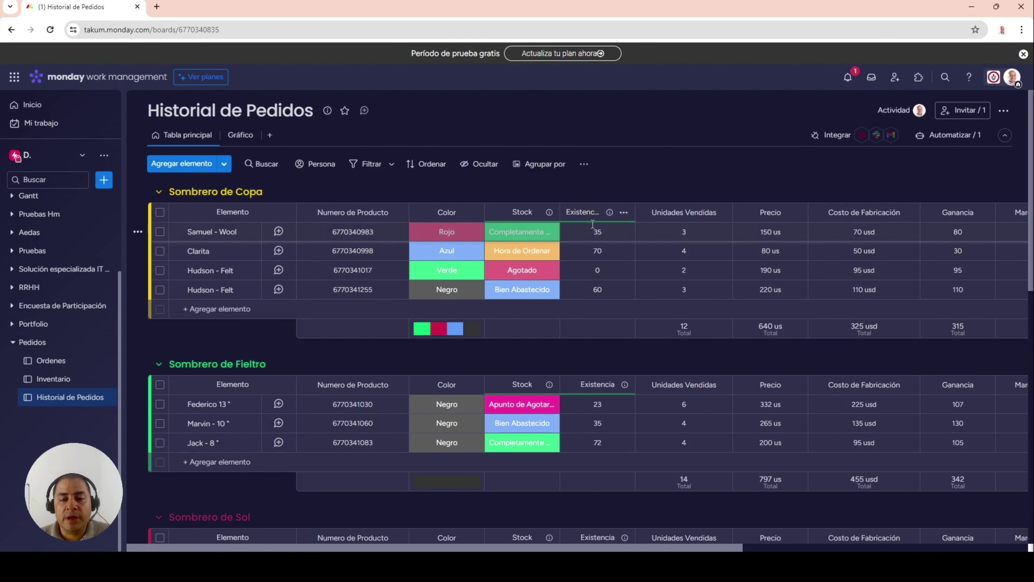
click(591, 290)
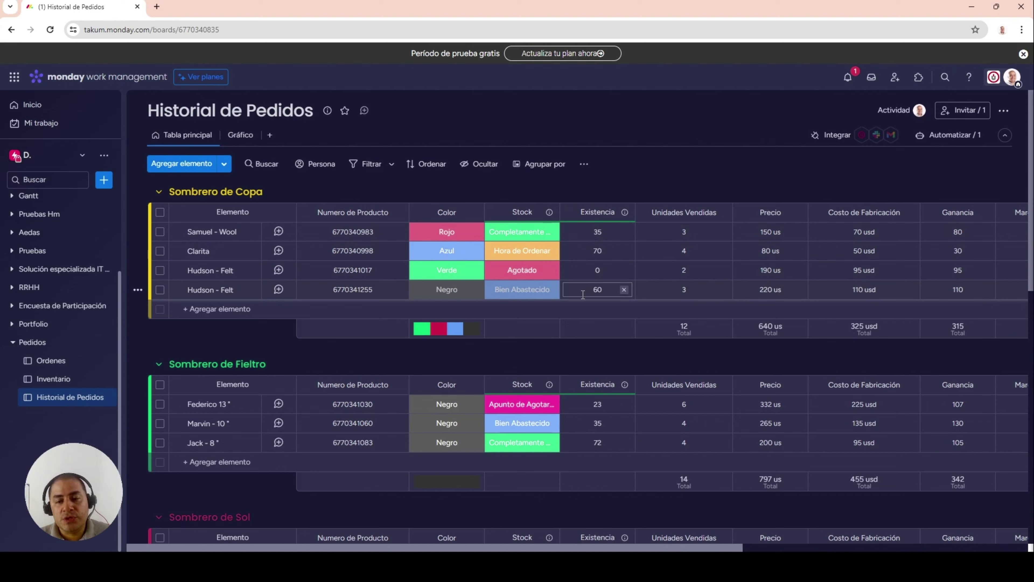
key(Return)
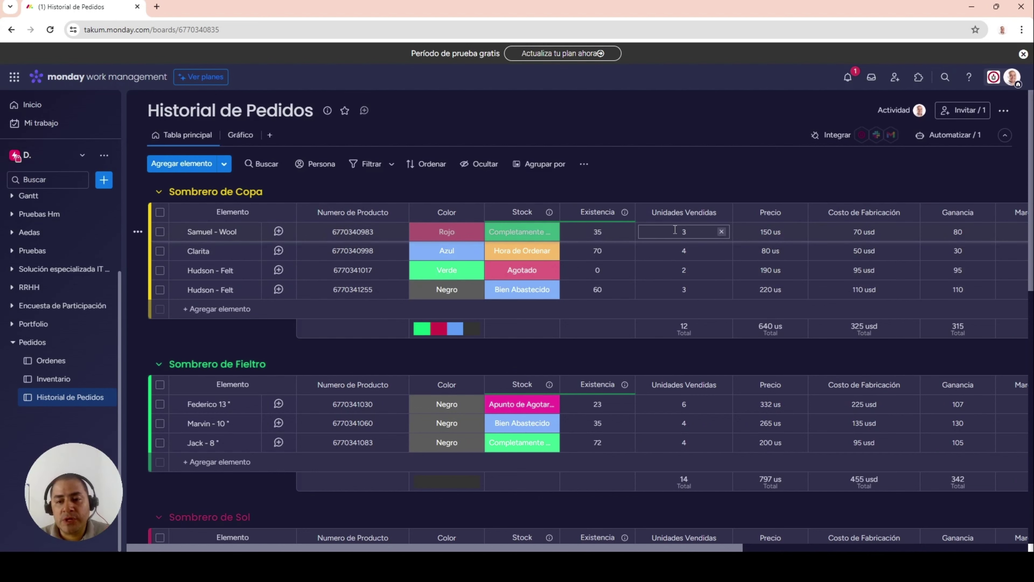
click(681, 230)
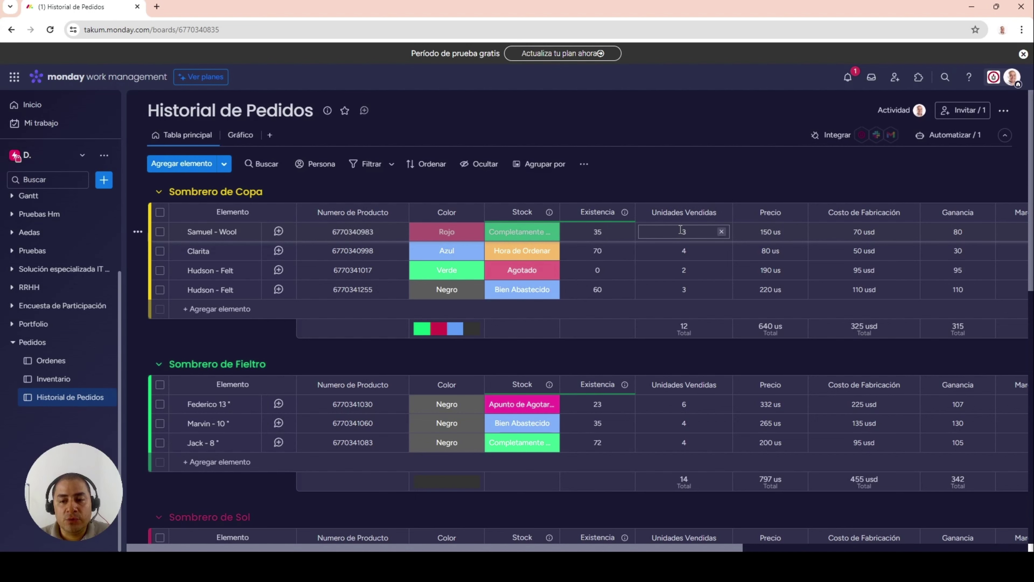
drag(694, 548, 850, 549)
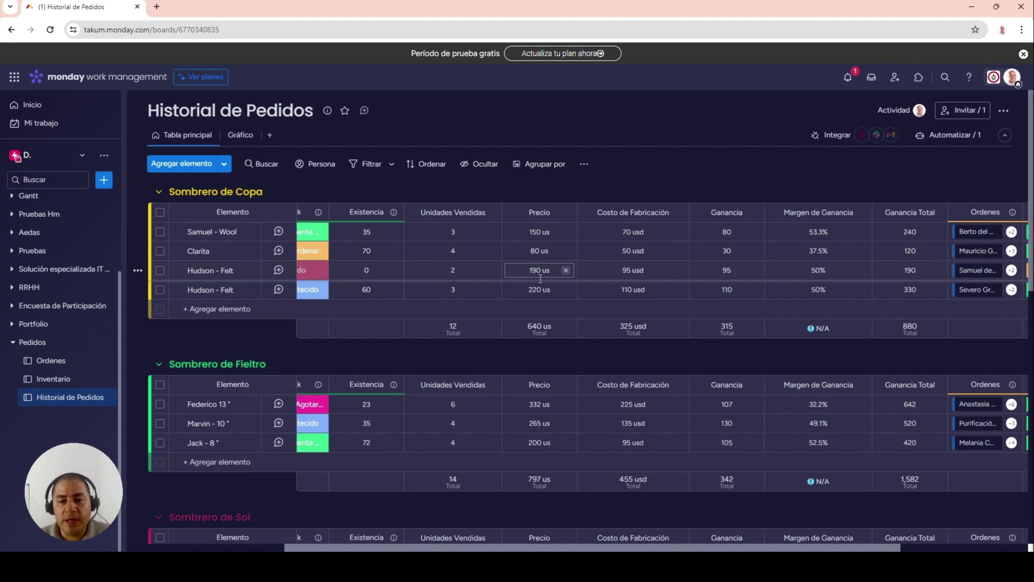
- Give the Precio column a usd unit and inspect the Ganancia formula
click(544, 325)
text(d)
click(538, 231)
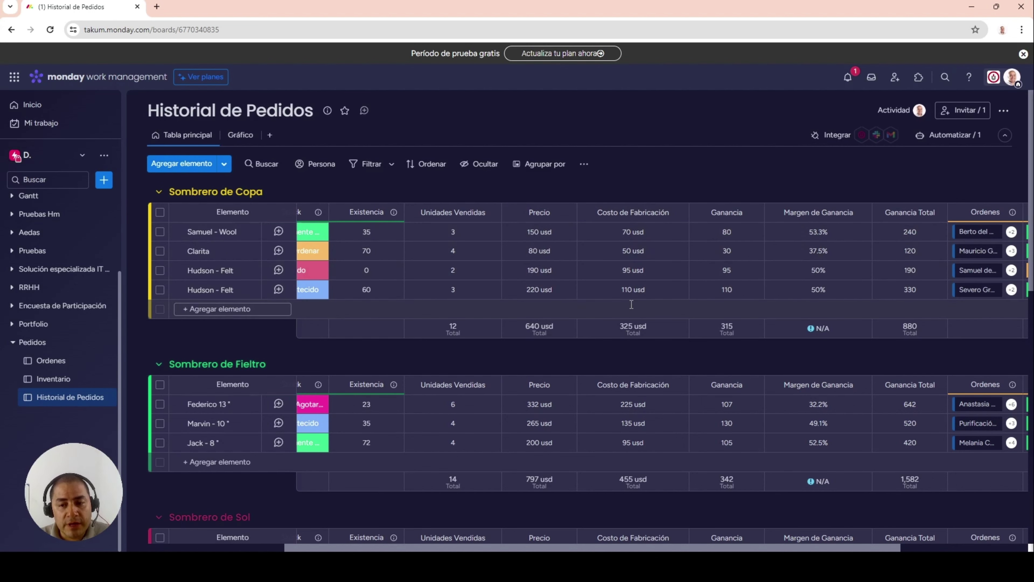
click(729, 231)
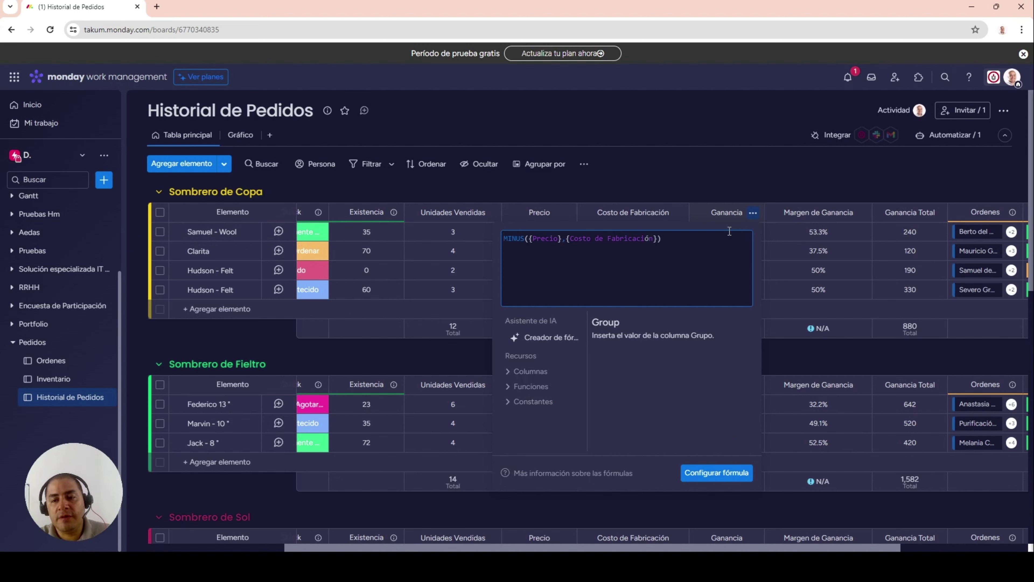
click(729, 177)
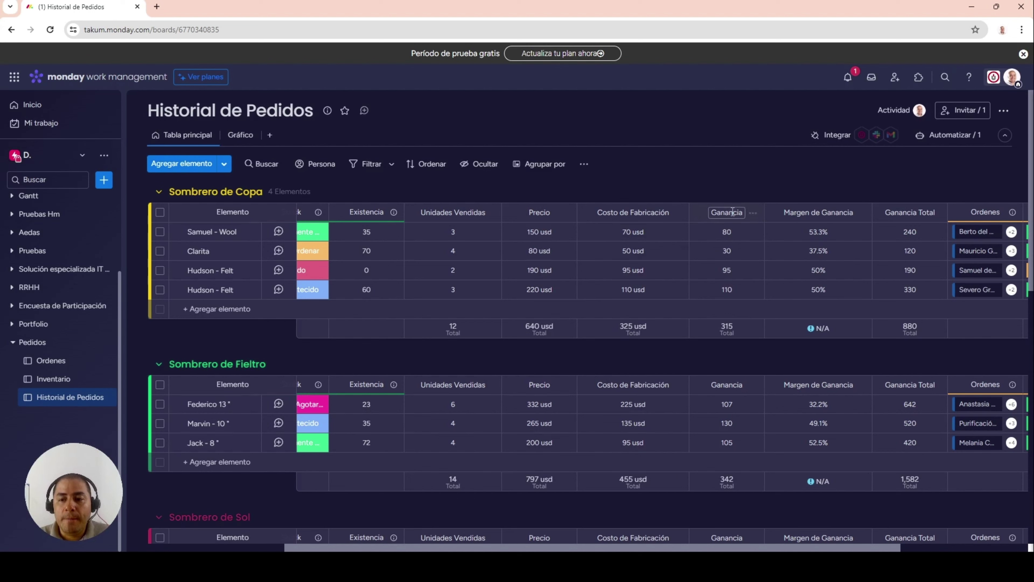
- Set a custom usd unit on the Ganancia column
click(725, 329)
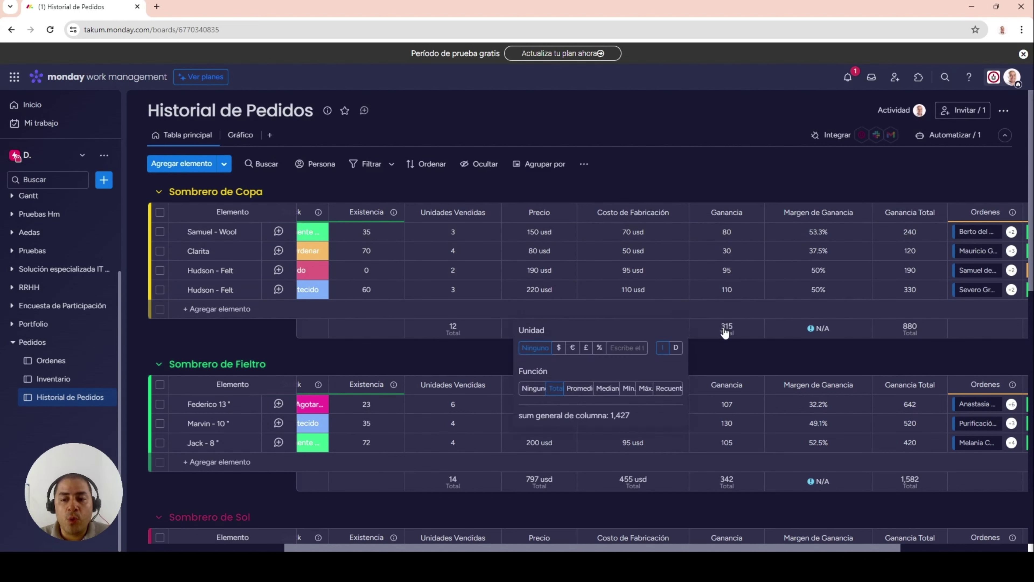
click(621, 347)
text(usd)
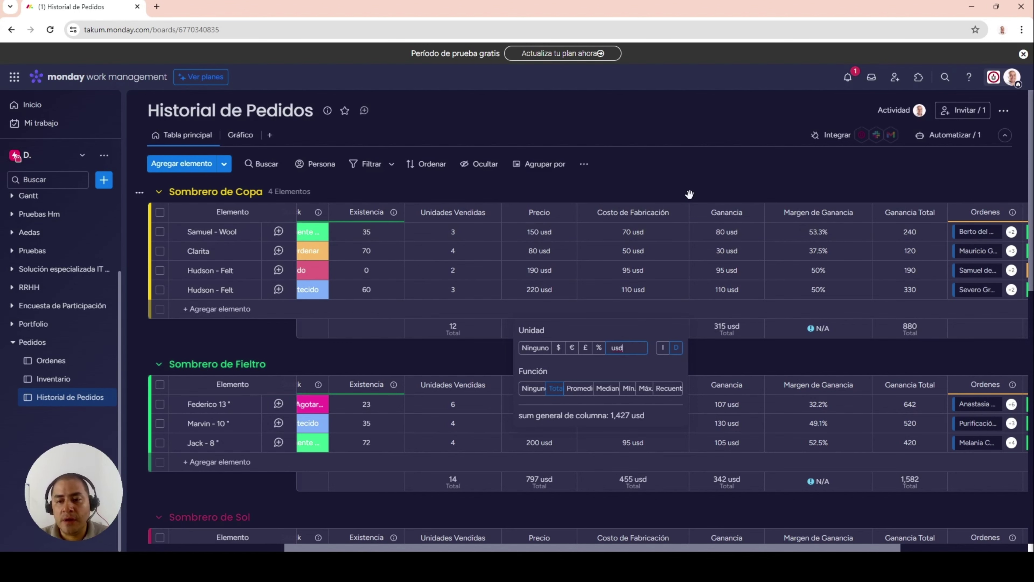
click(689, 194)
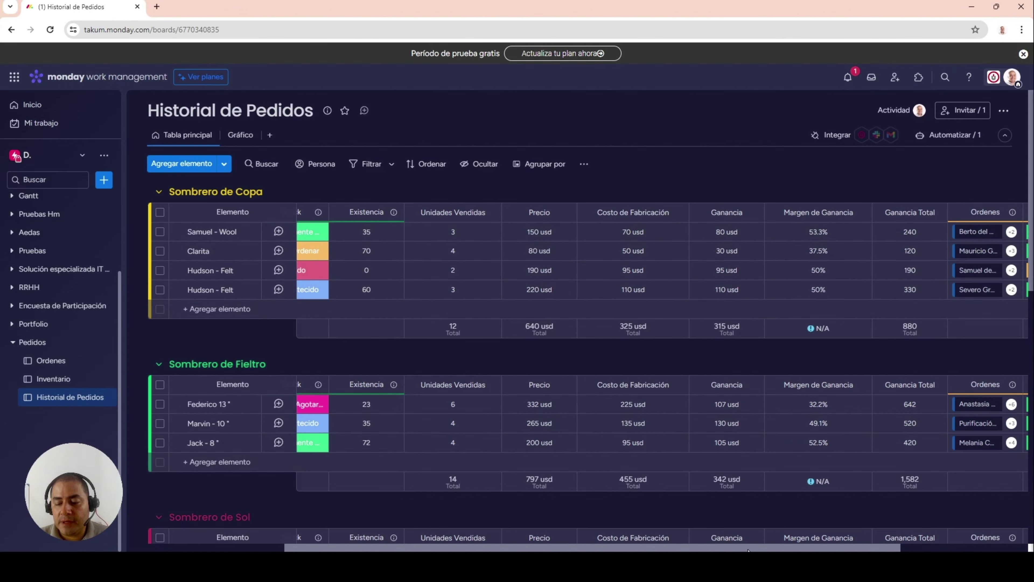
scroll(748, 530, right, 4)
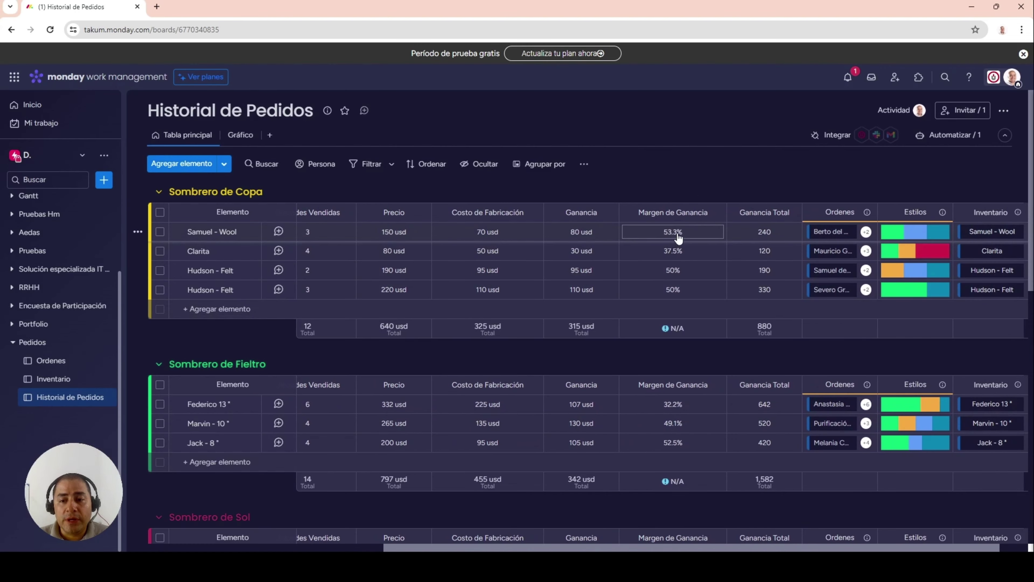
- Check the Margen de Ganancia formula, then open Ganancia Total's MULTIPLY({Unidades Vendidas},{Ganancia}) formula
click(678, 239)
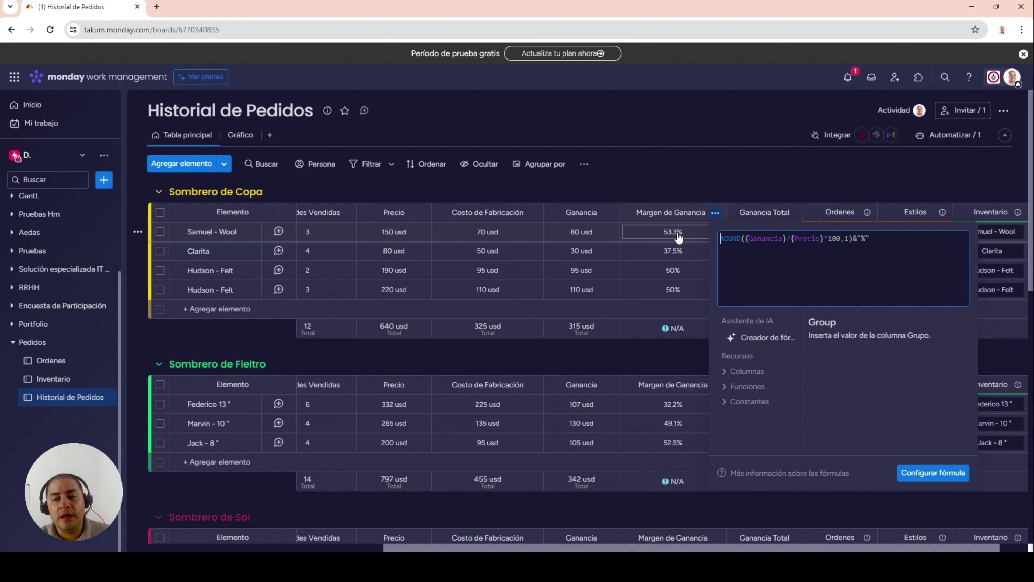
click(702, 188)
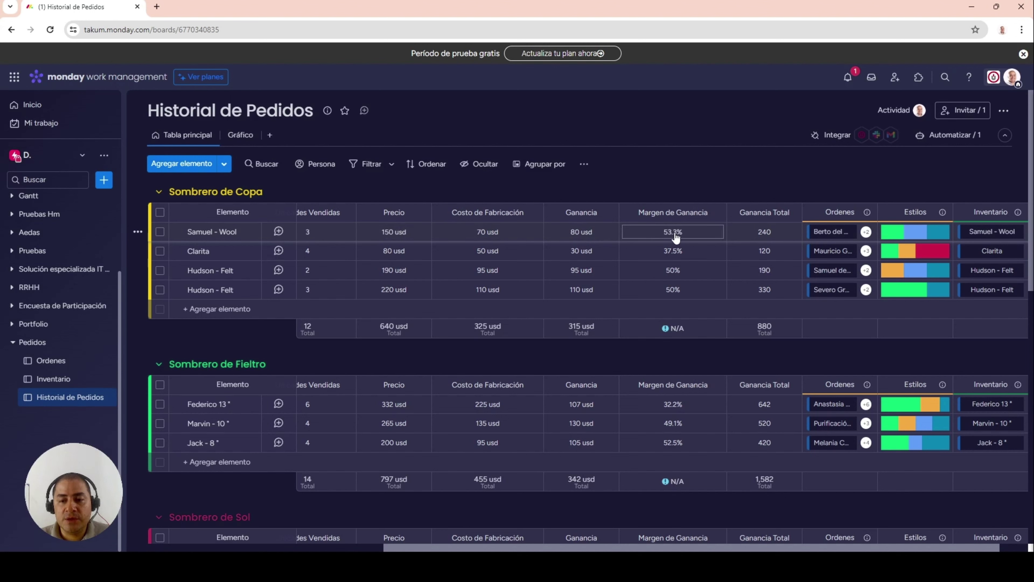
click(768, 232)
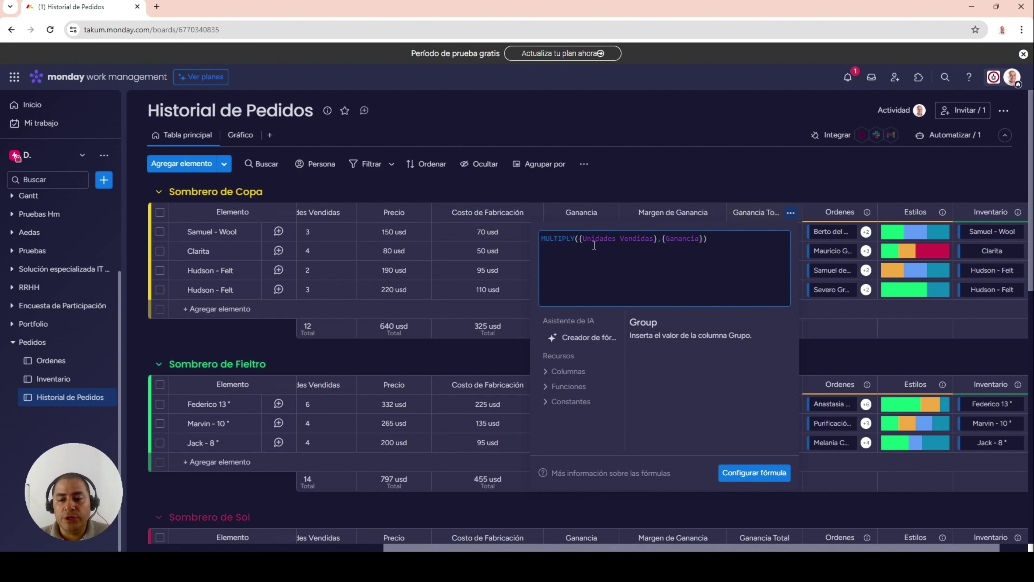
click(721, 181)
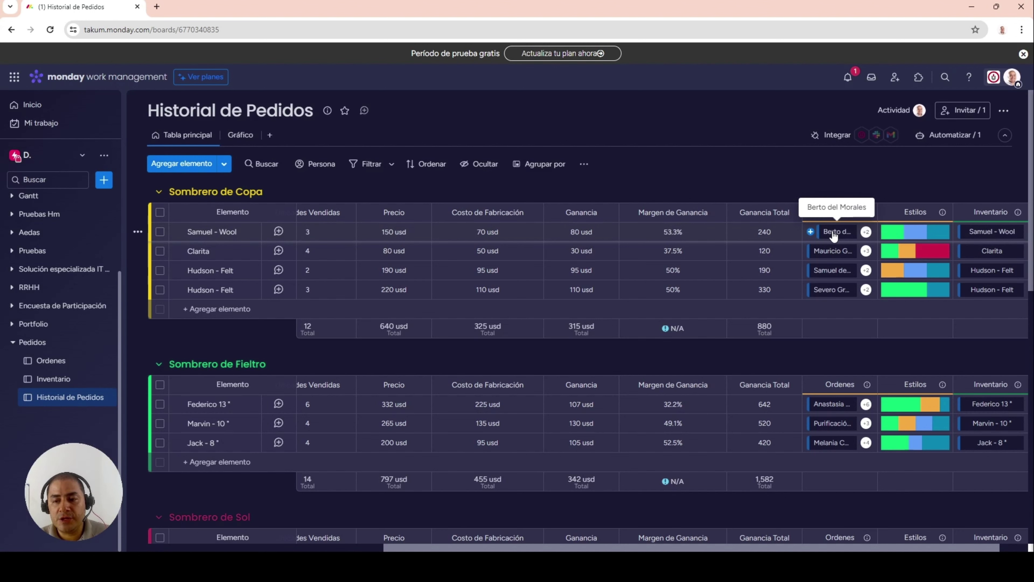
click(303, 233)
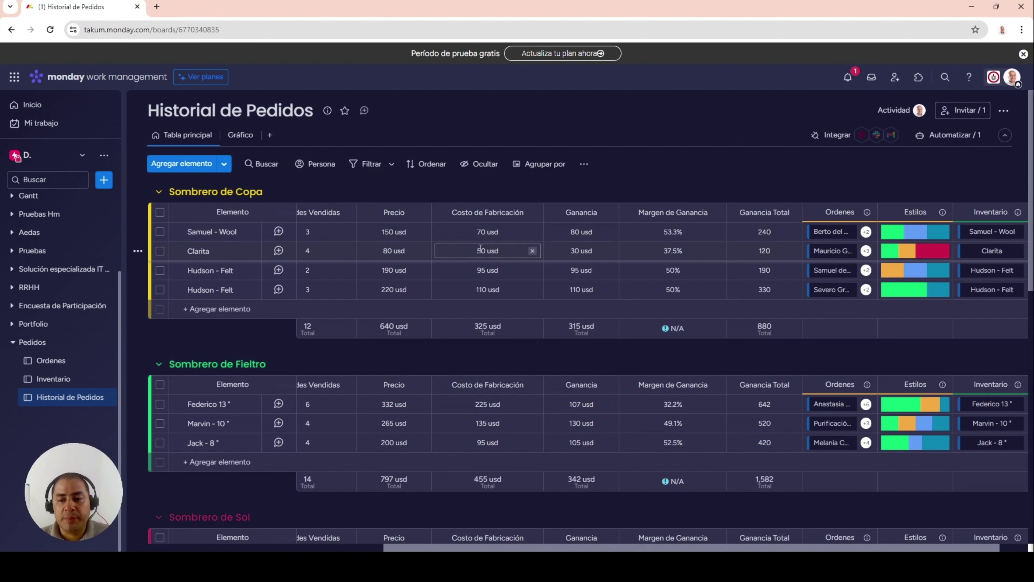
click(688, 240)
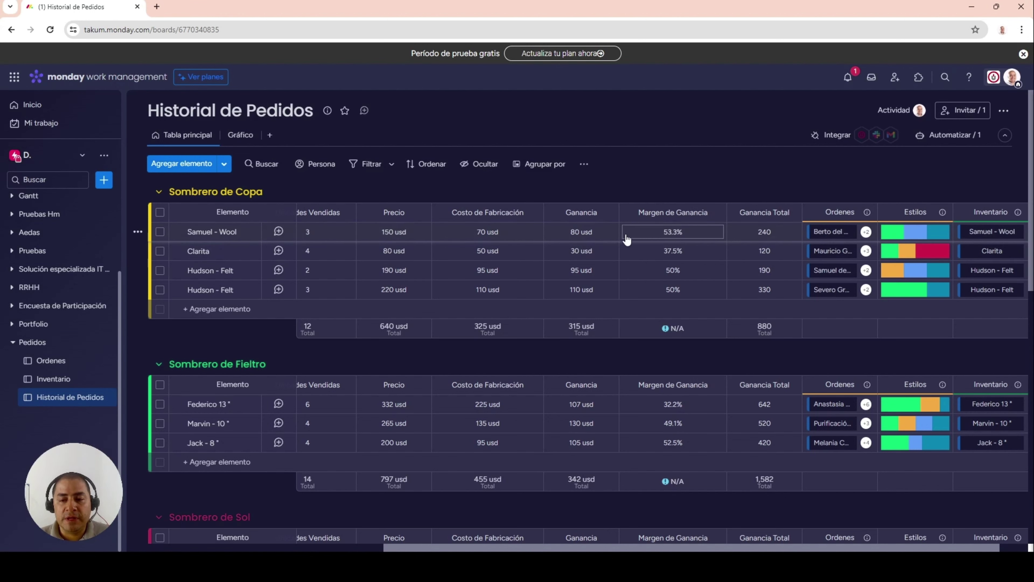
click(763, 238)
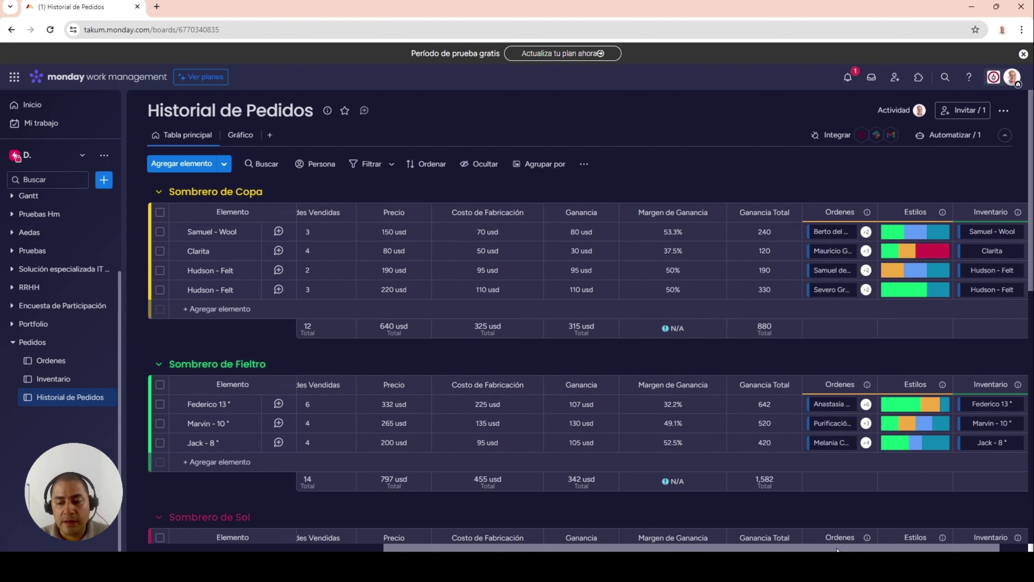
scroll(840, 528, right, 2)
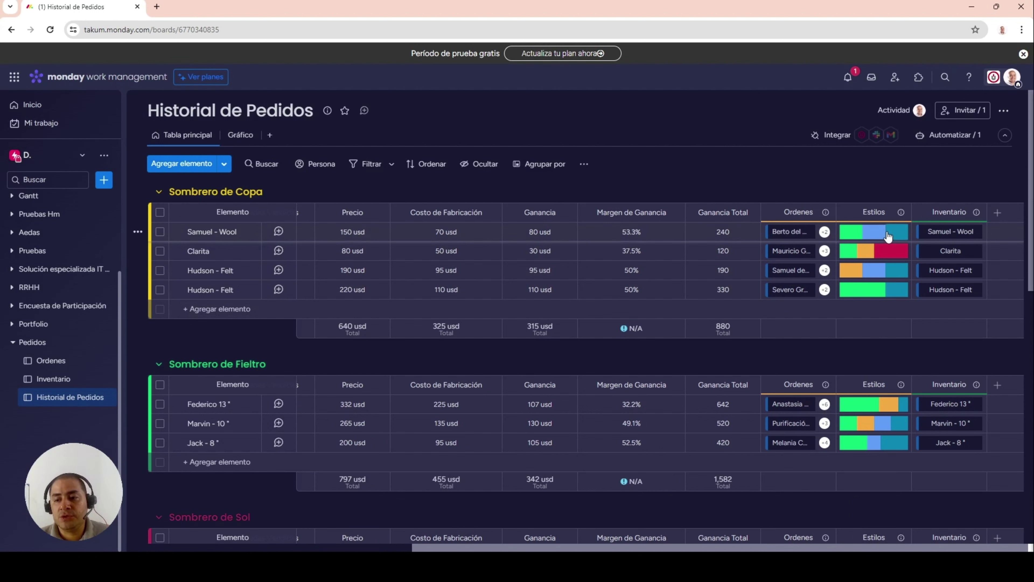
mouse_move(887, 236)
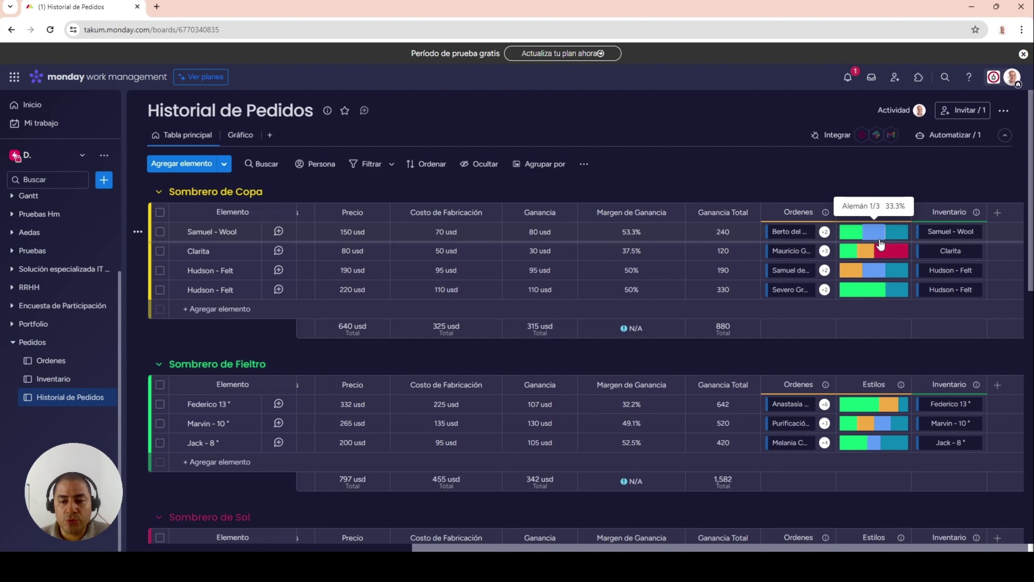
drag(841, 550, 549, 539)
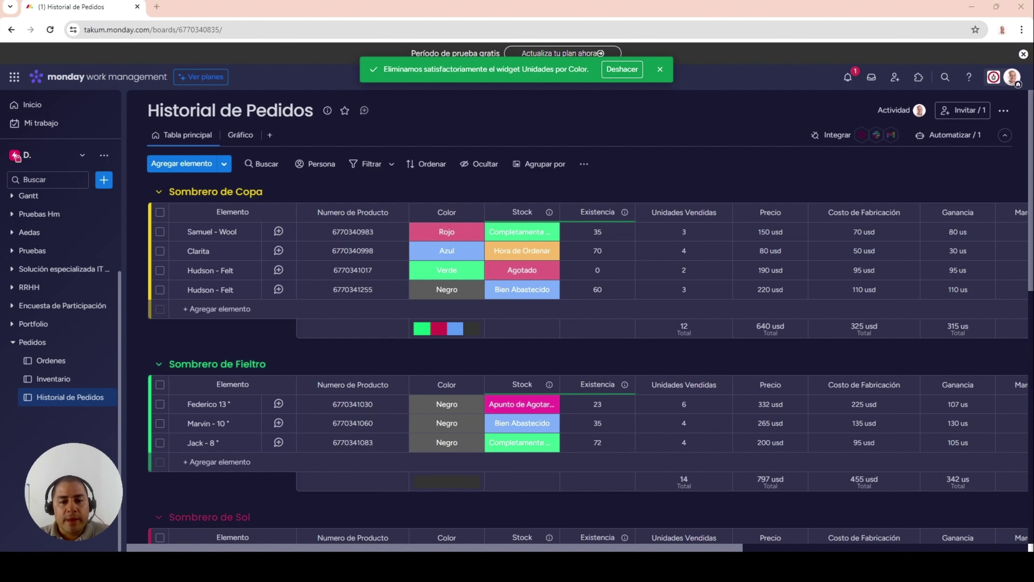
- Show the Inventario board's Gráfico dashboard with the Total de Stock chart and Existencia Total 778
click(71, 385)
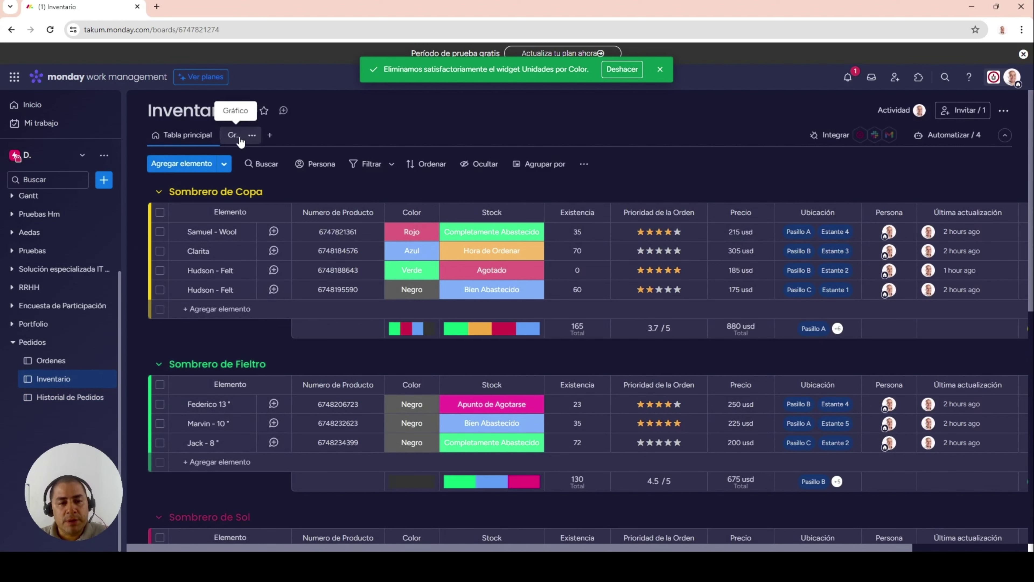
click(233, 135)
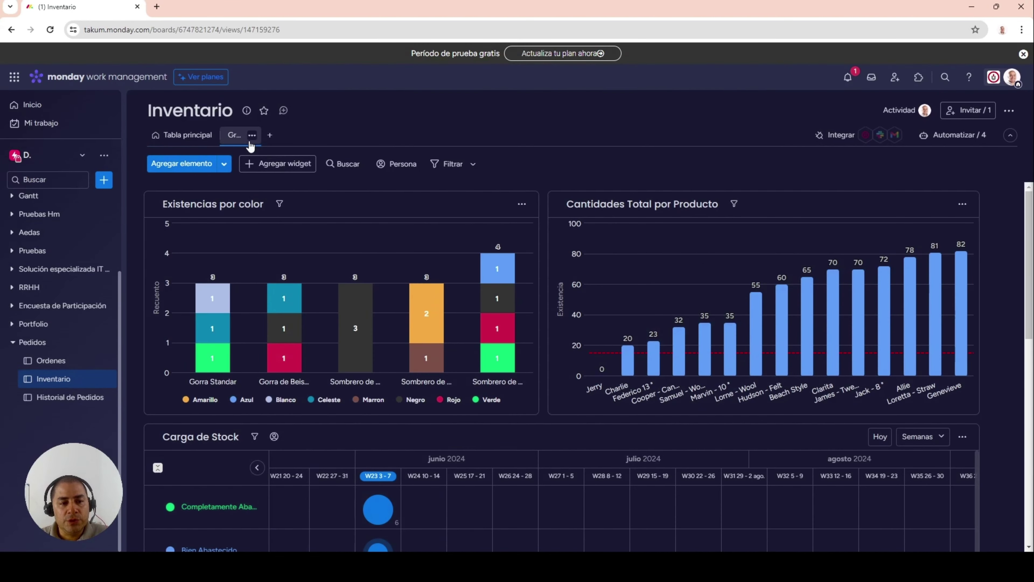
scroll(972, 339, down, 7)
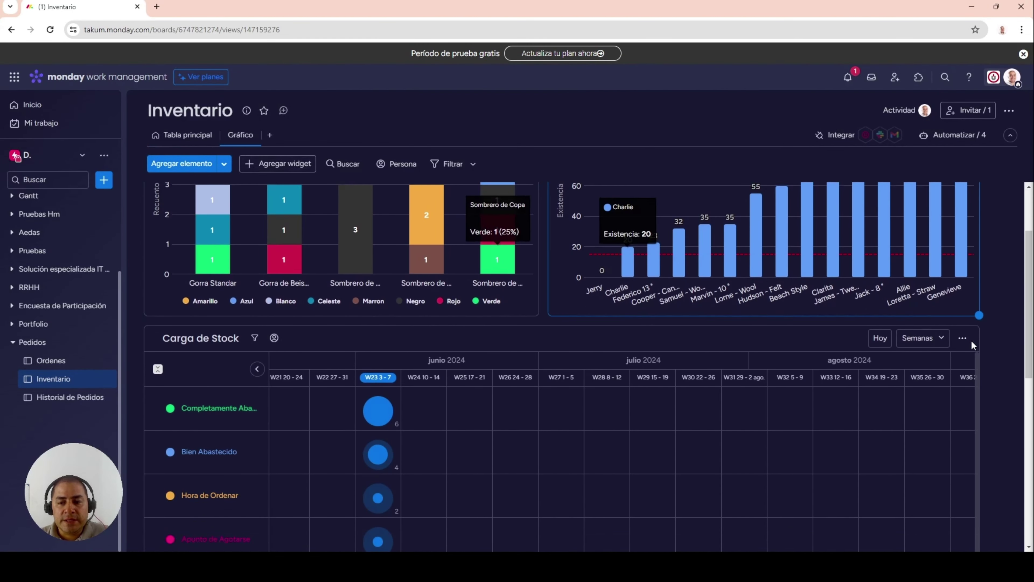
scroll(996, 347, down, 5)
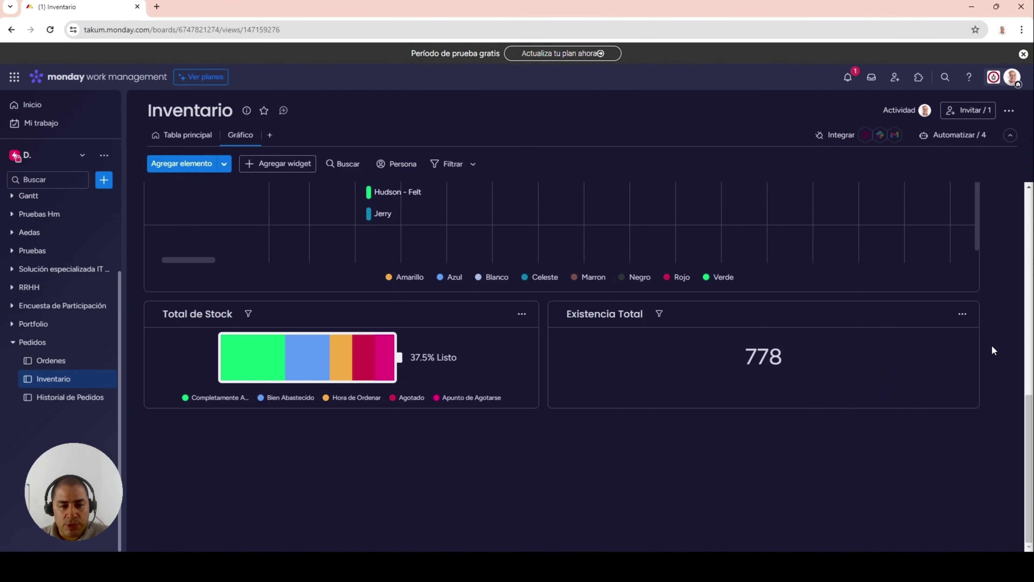
scroll(992, 344, up, 10)
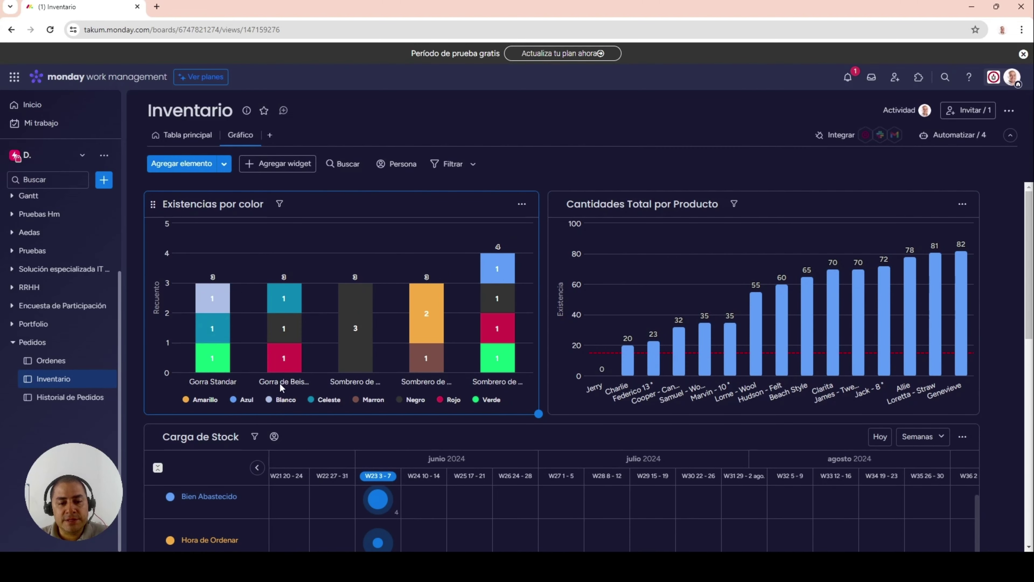
mouse_move(213, 301)
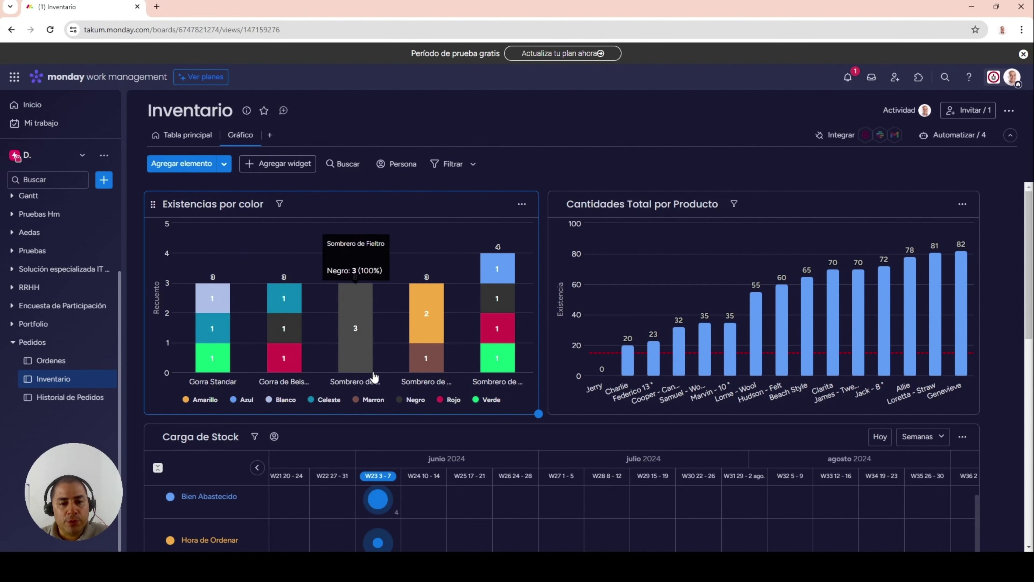
mouse_move(436, 295)
mouse_move(511, 364)
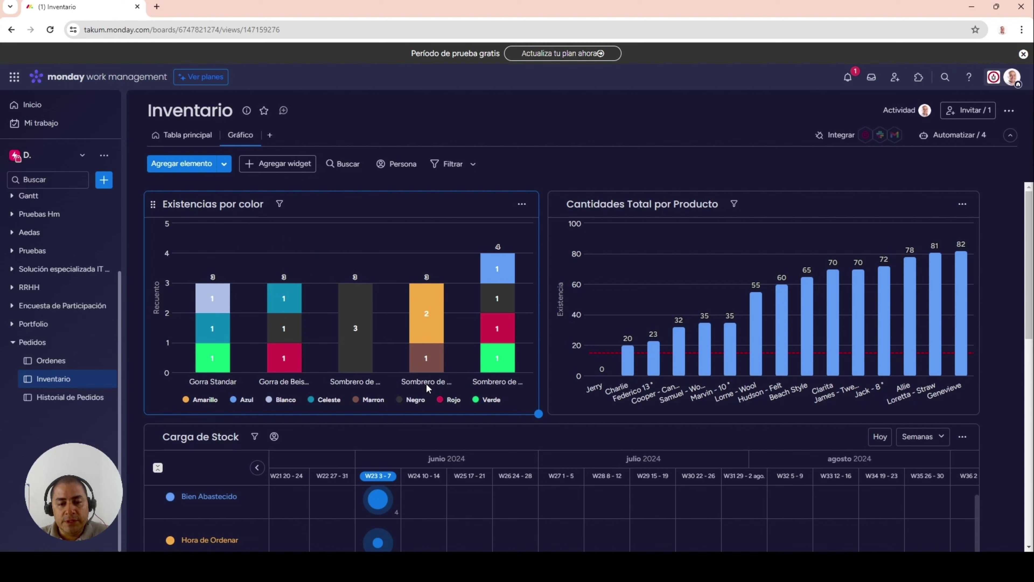
mouse_move(424, 322)
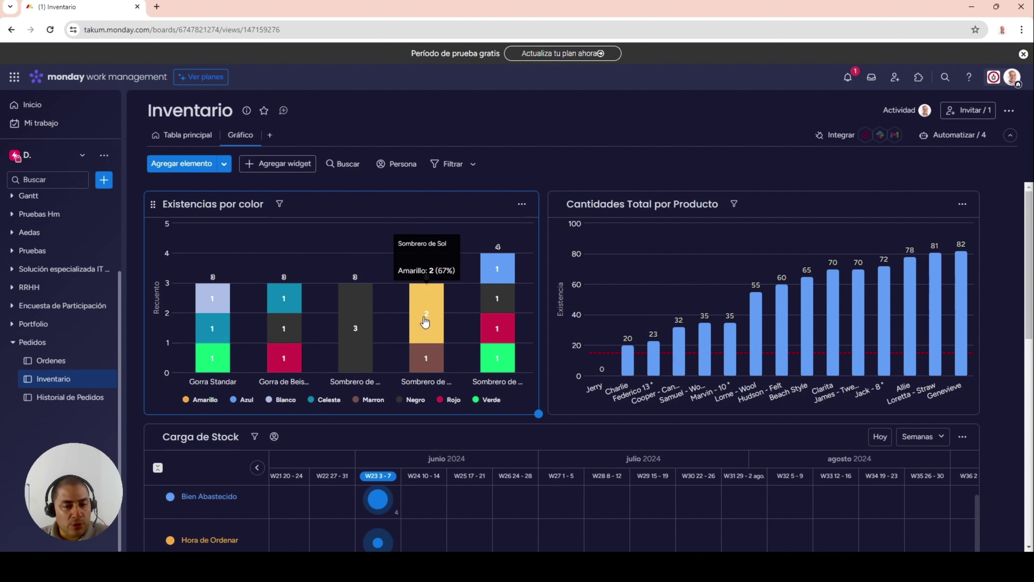
mouse_move(427, 362)
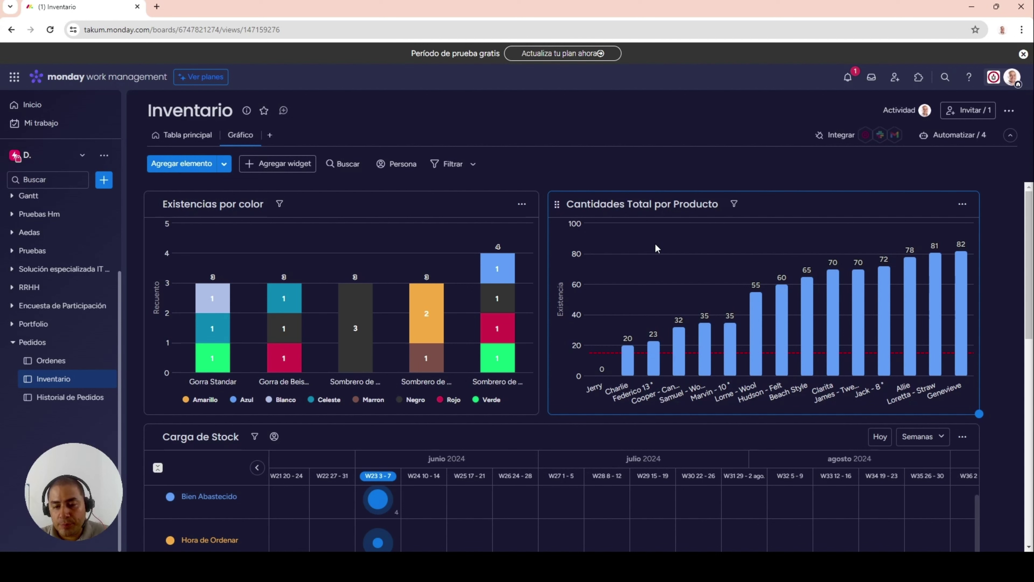
mouse_move(611, 381)
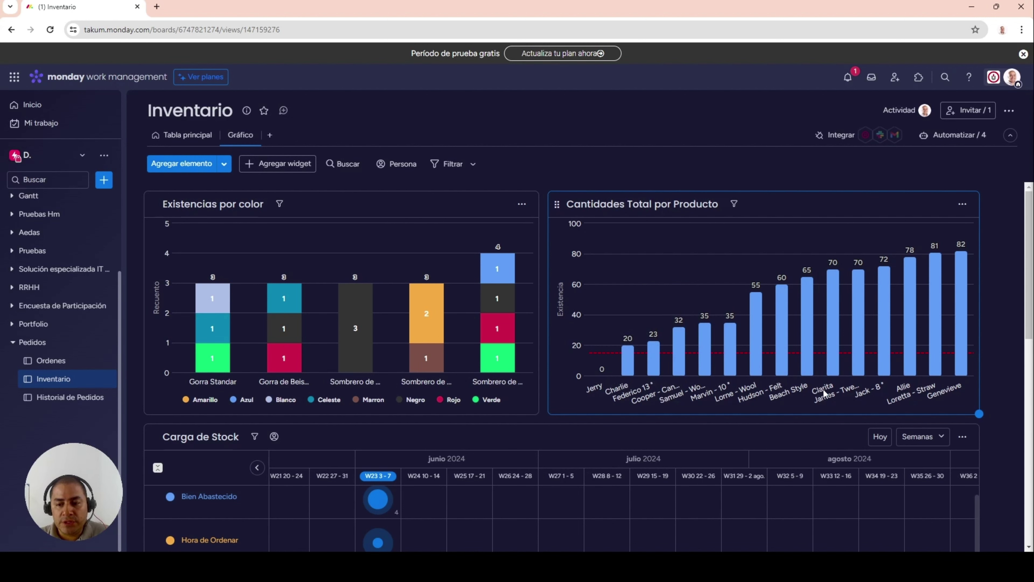
mouse_move(637, 358)
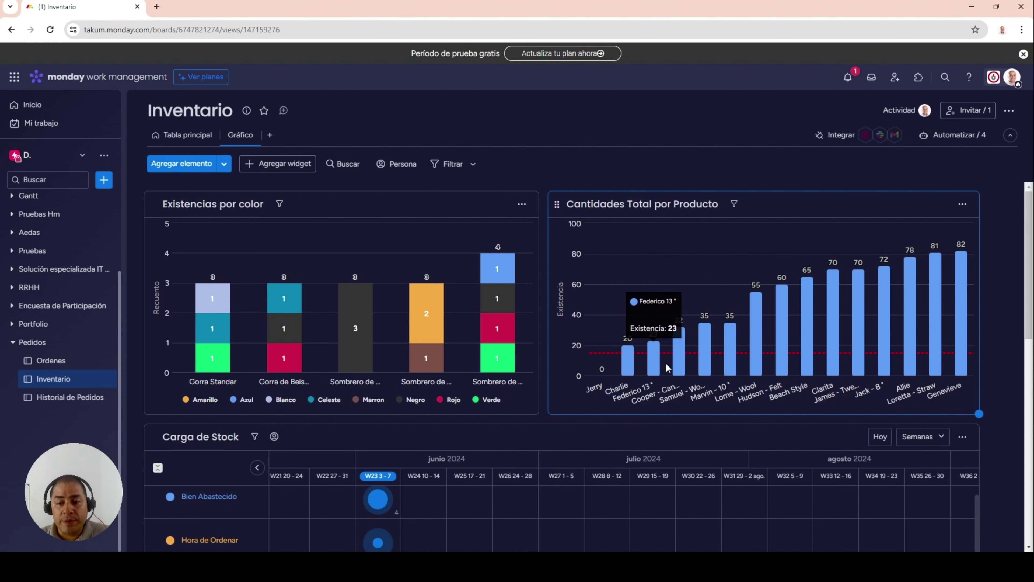
scroll(698, 402, down, 5)
drag(977, 351, 971, 284)
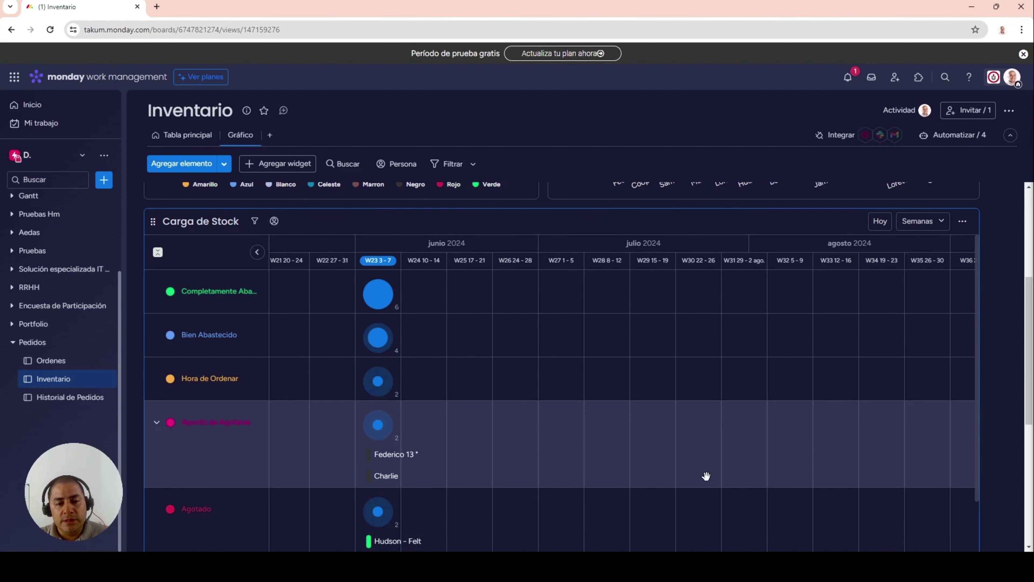
scroll(711, 470, down, 2)
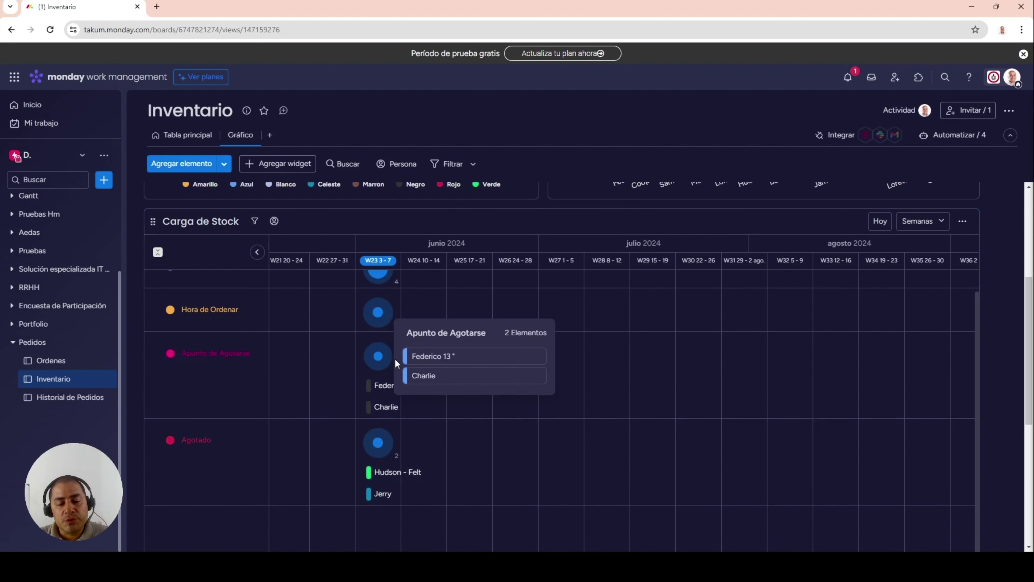
mouse_move(379, 357)
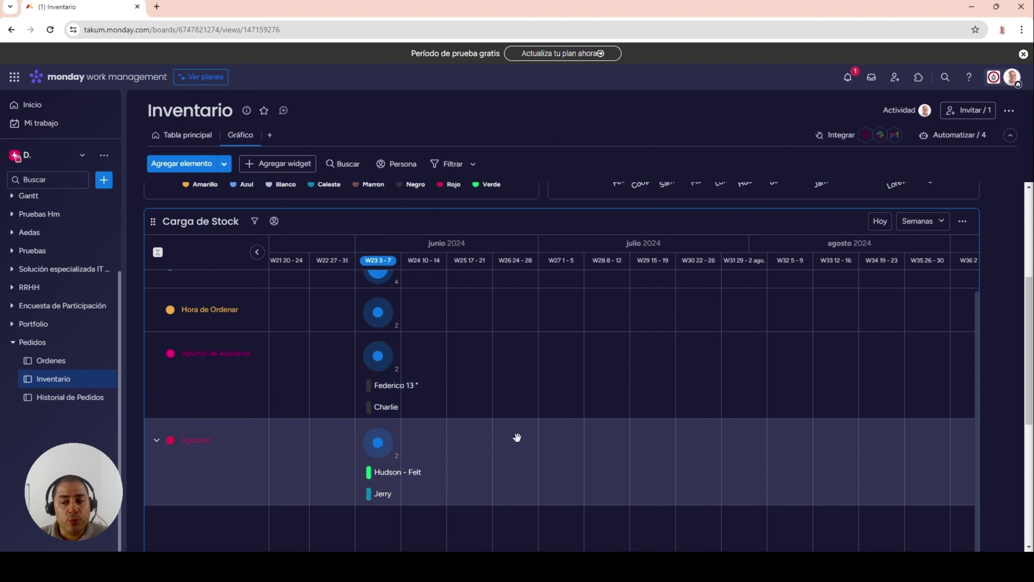
scroll(1005, 397, down, 1)
scroll(1006, 402, down, 5)
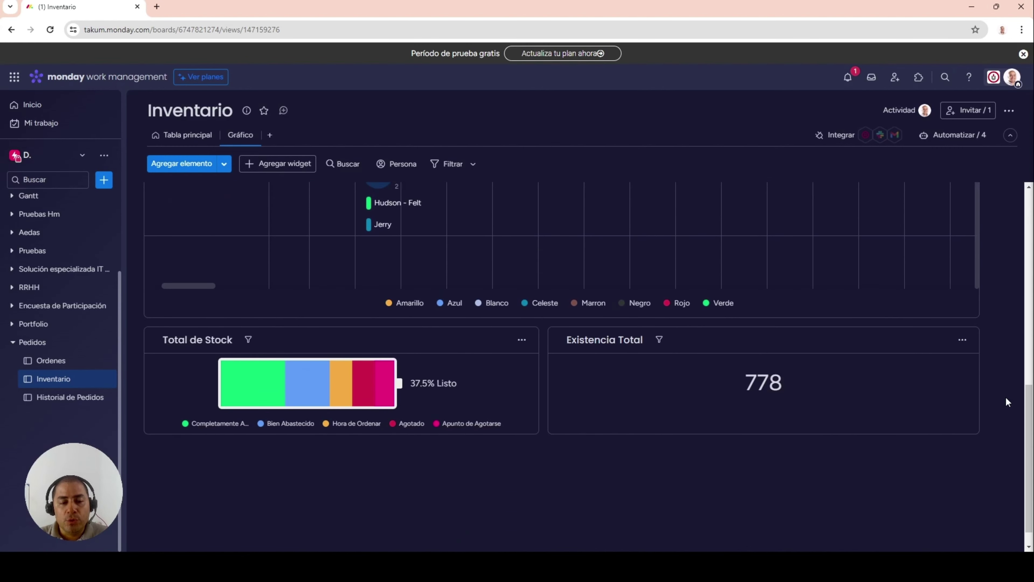
scroll(1006, 401, down, 1)
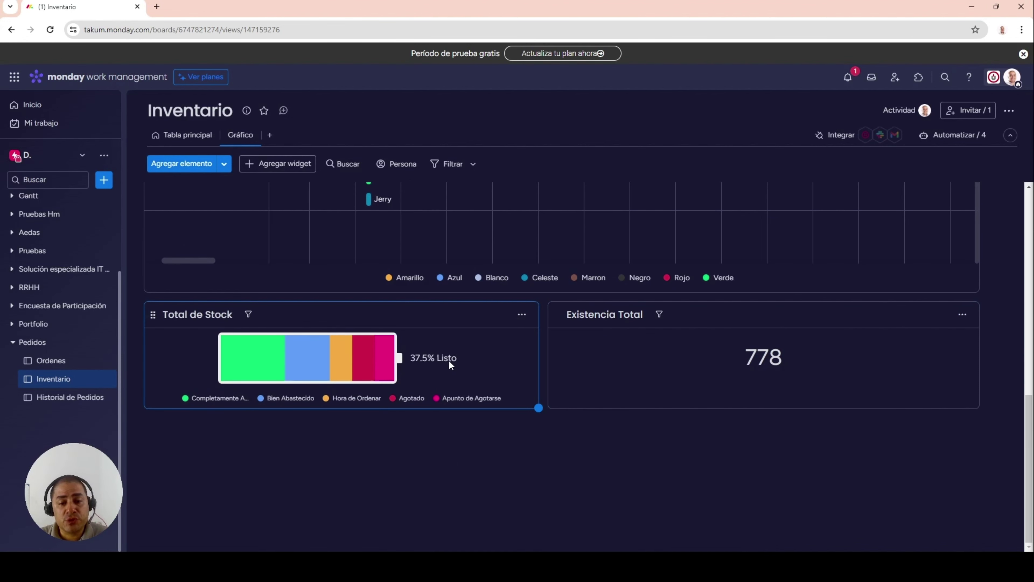
mouse_move(256, 368)
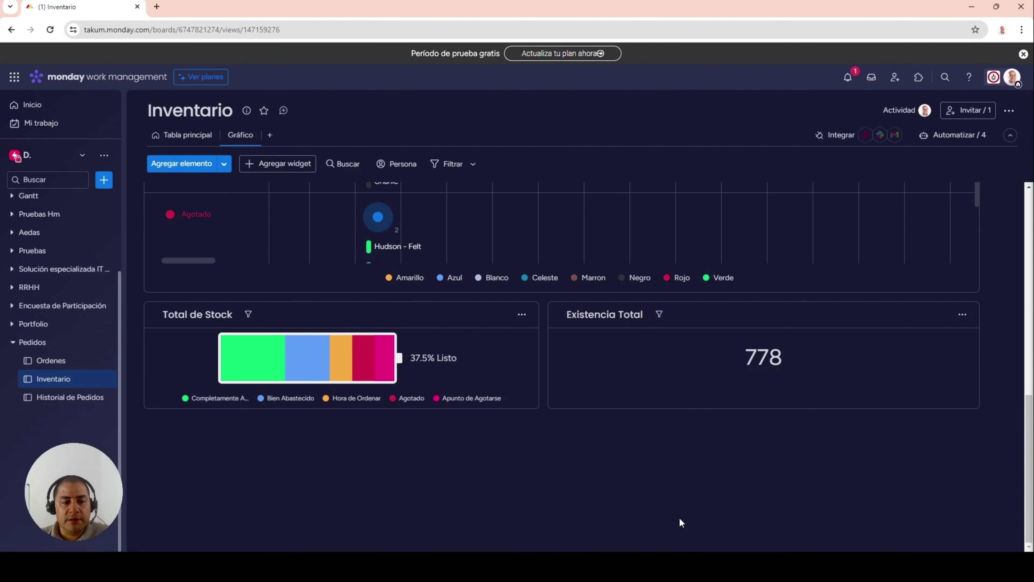
- Show the Historial de Pedidos Gráfico dashboard with color and style pies and Total Ganancias $1,427
click(50, 398)
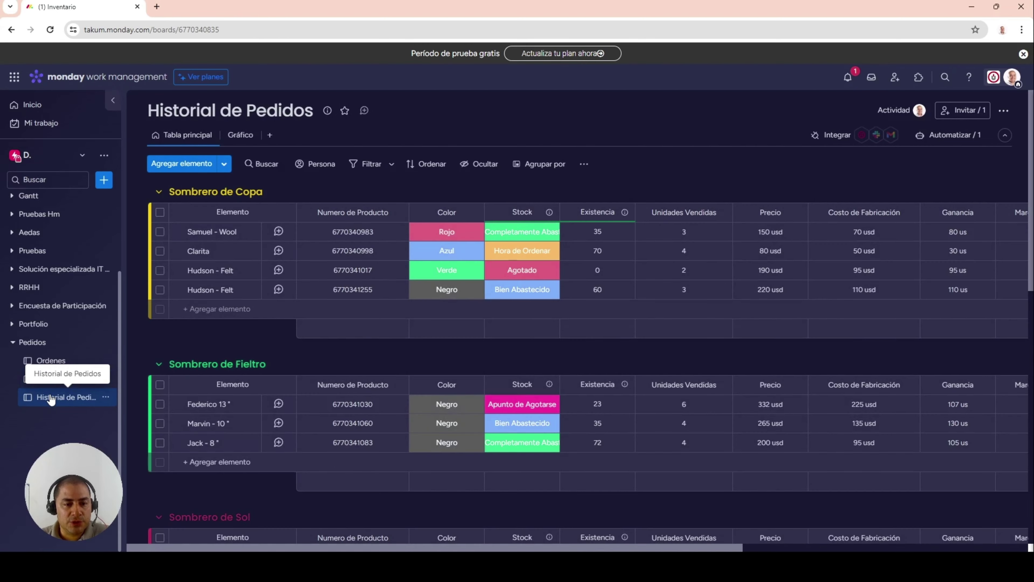
click(233, 137)
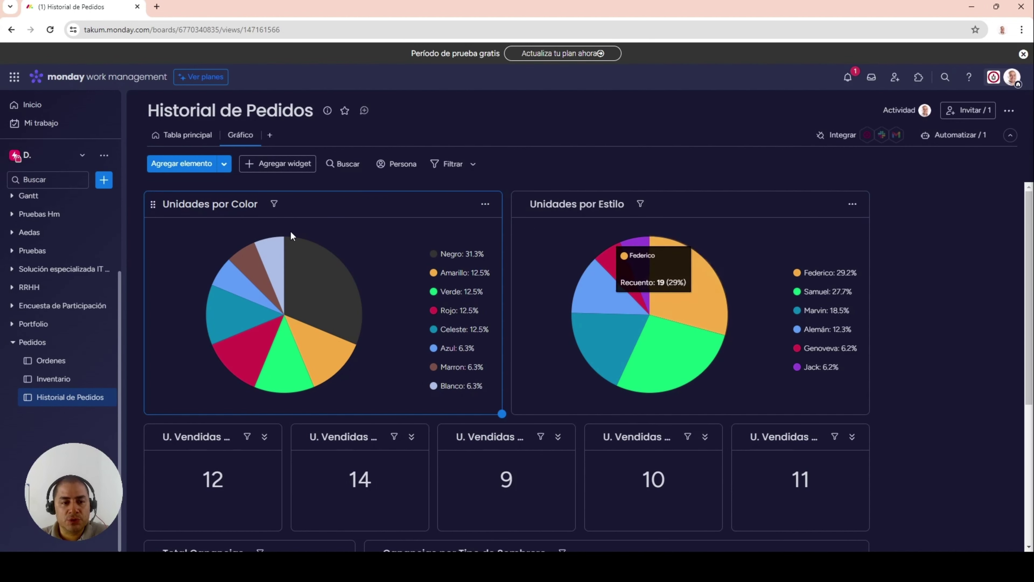
mouse_move(648, 256)
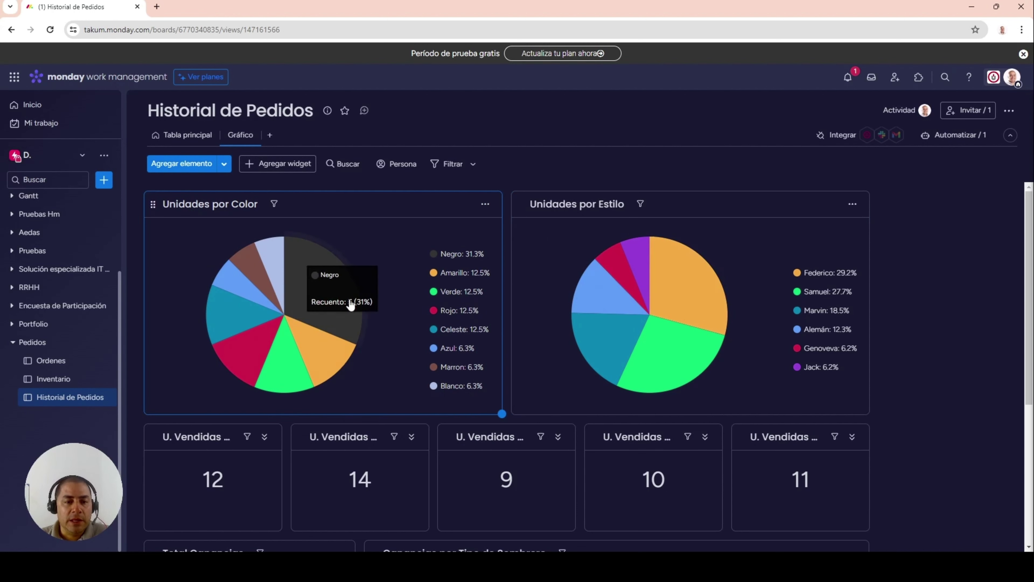
mouse_move(257, 320)
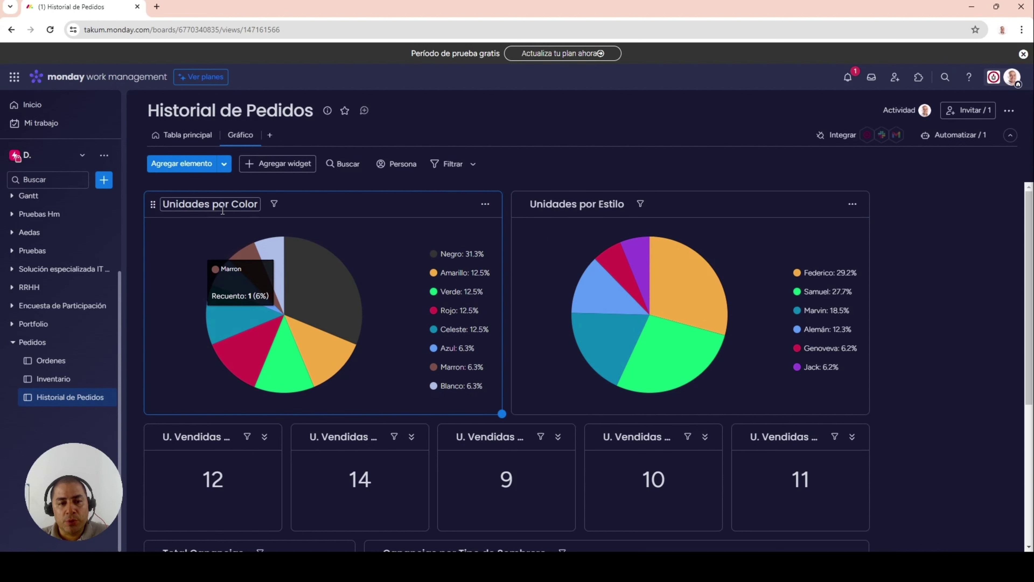
mouse_move(632, 225)
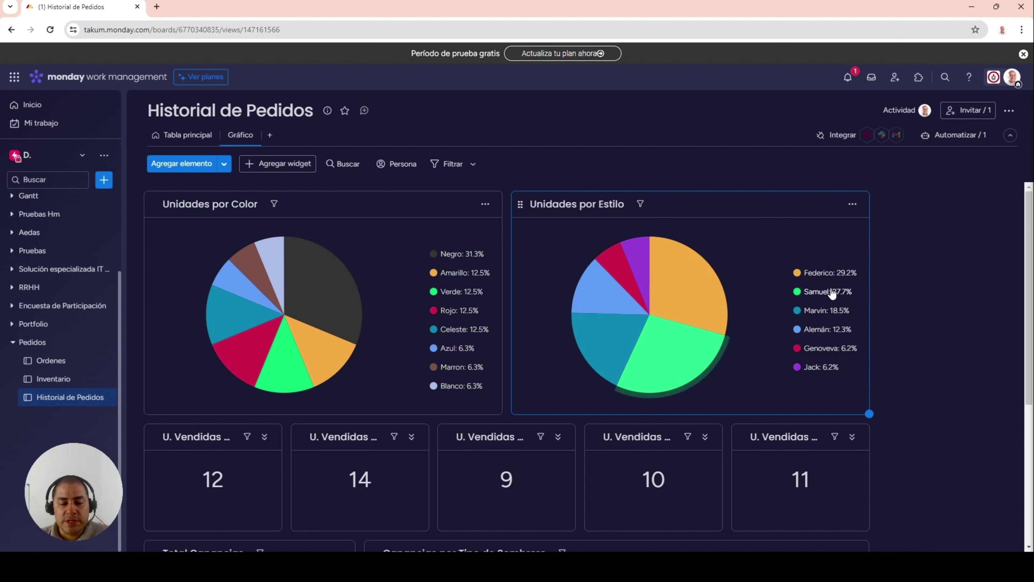
scroll(945, 328, down, 5)
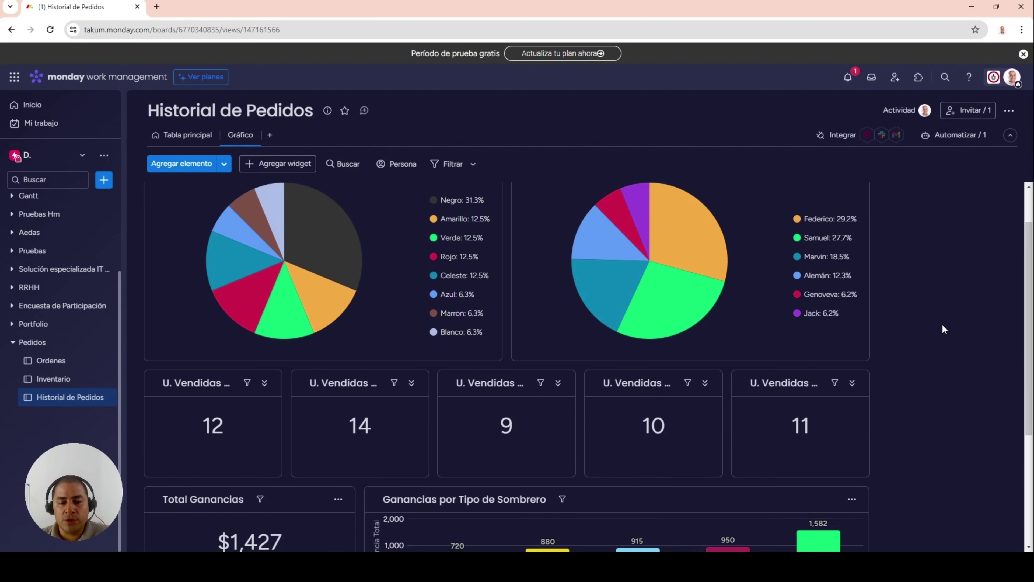